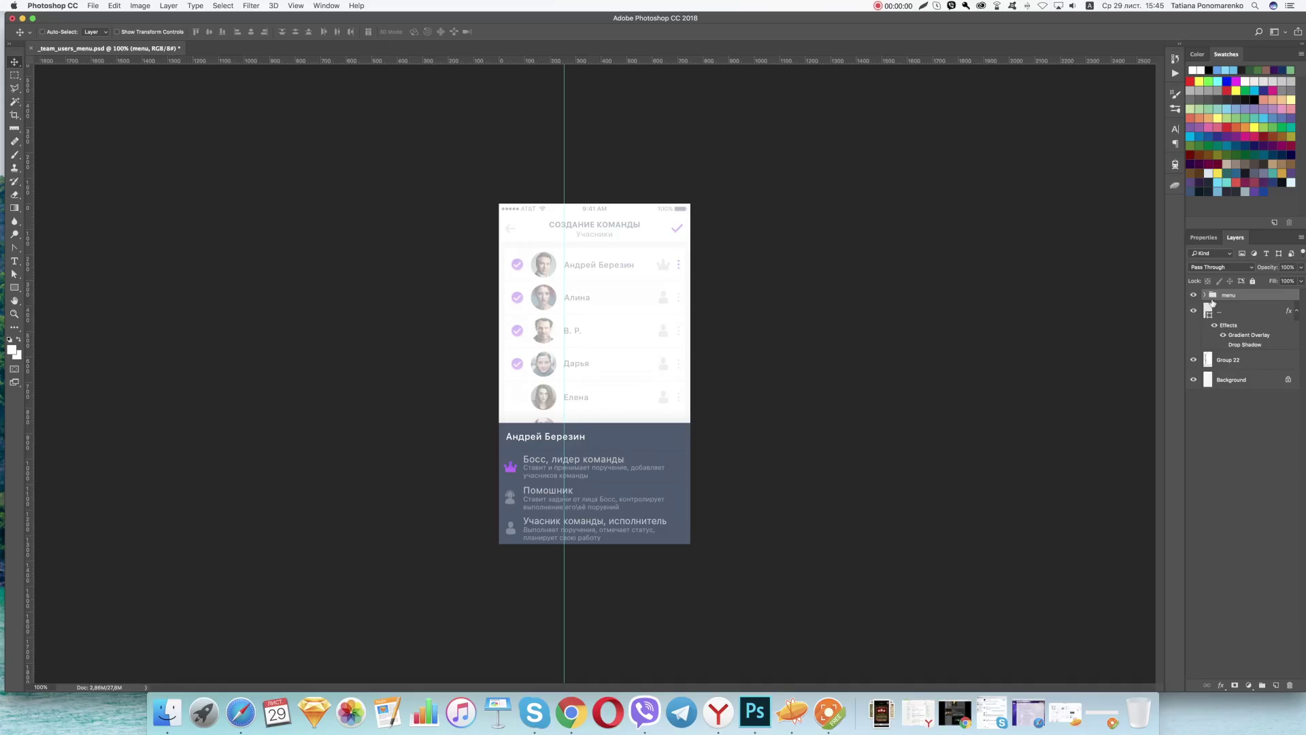
Group the menu, effects and Group 22 layers, naming the group _team_users_menu after the PSD file
shift+click(1247, 368)
key(super+g)
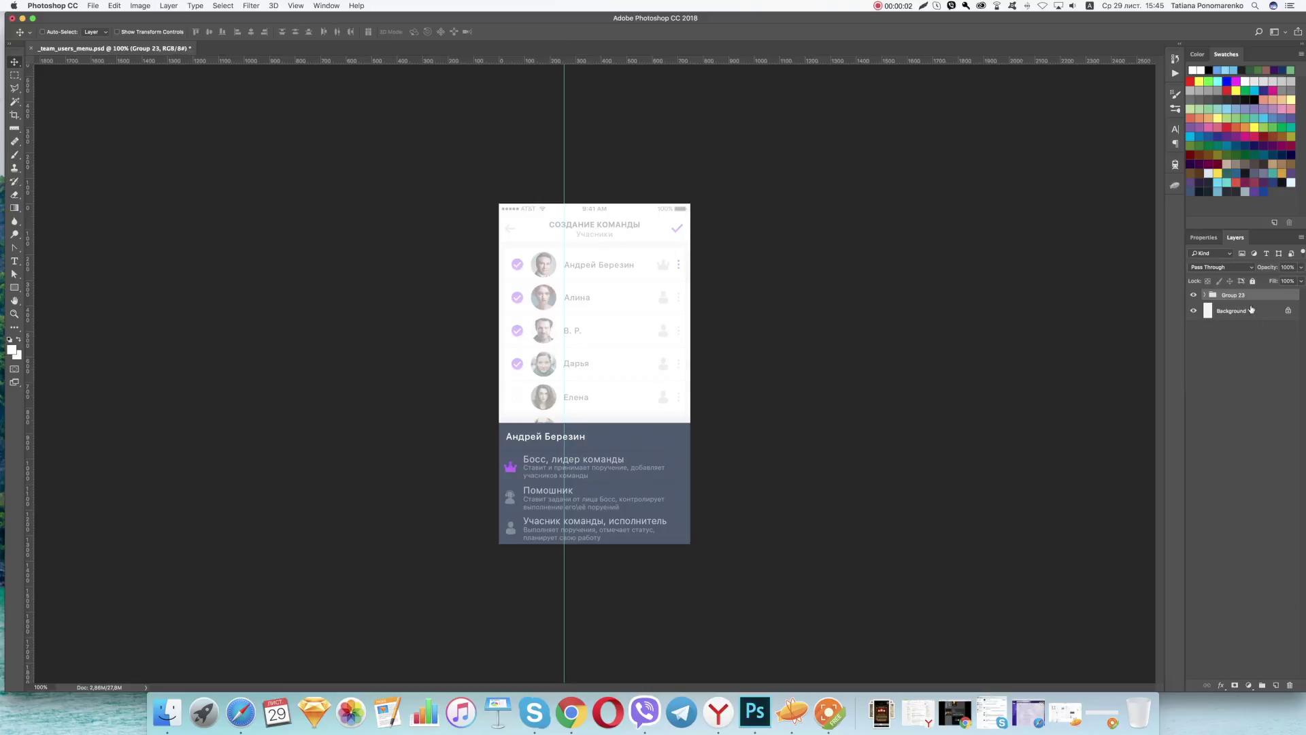
click(162, 725)
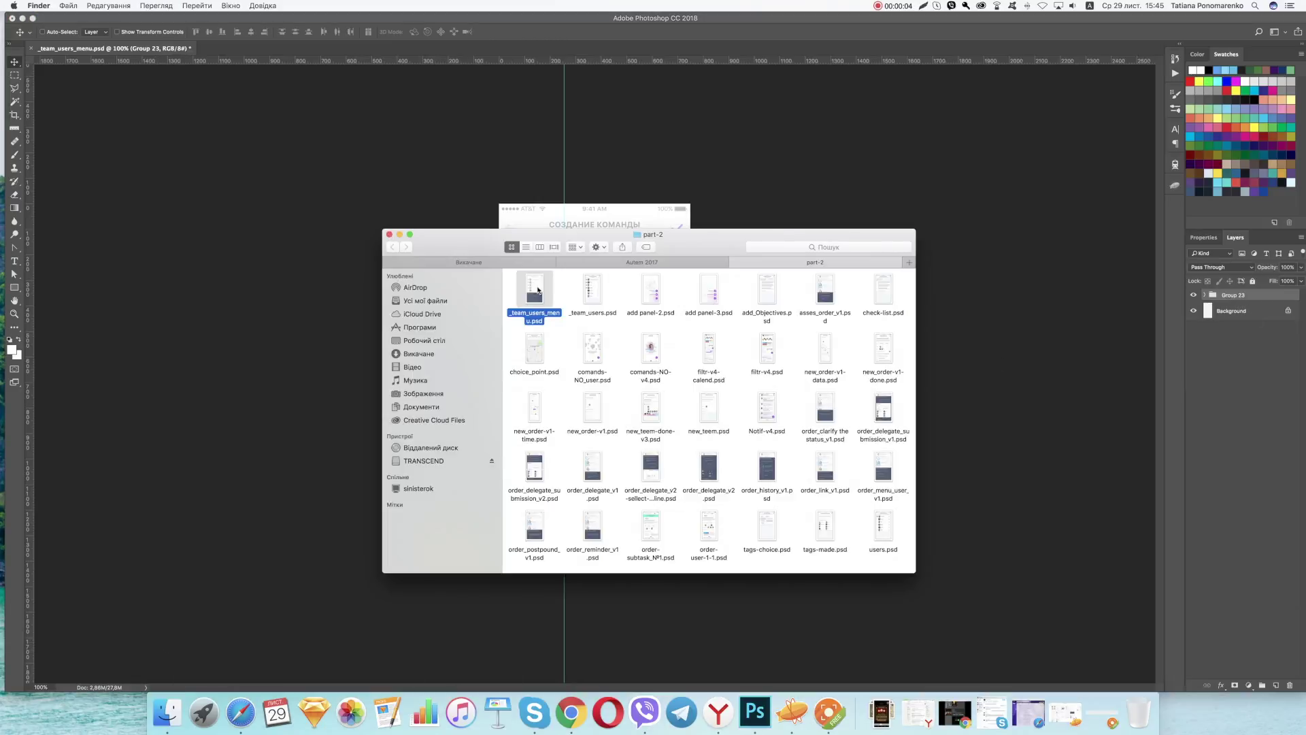
right_click(529, 287)
click(565, 352)
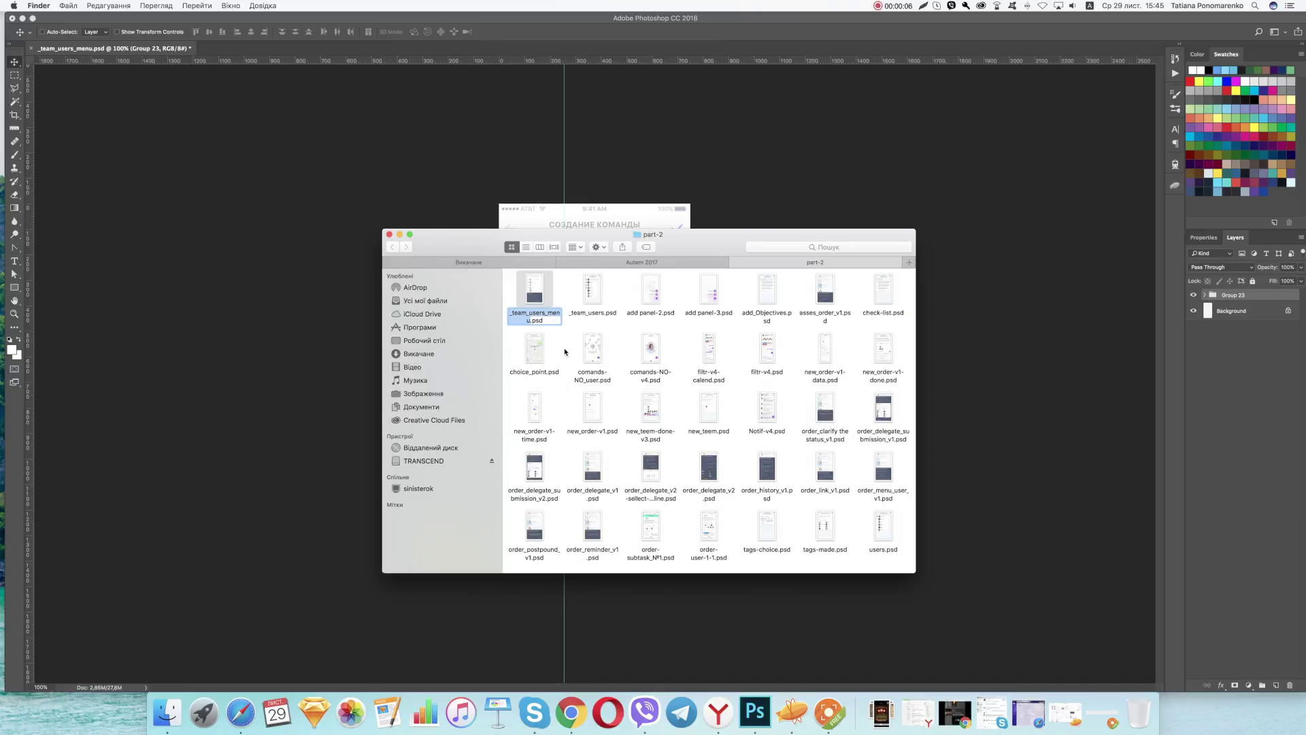
click(1240, 295)
double_click(1232, 295)
key(super+v)
key(Return)
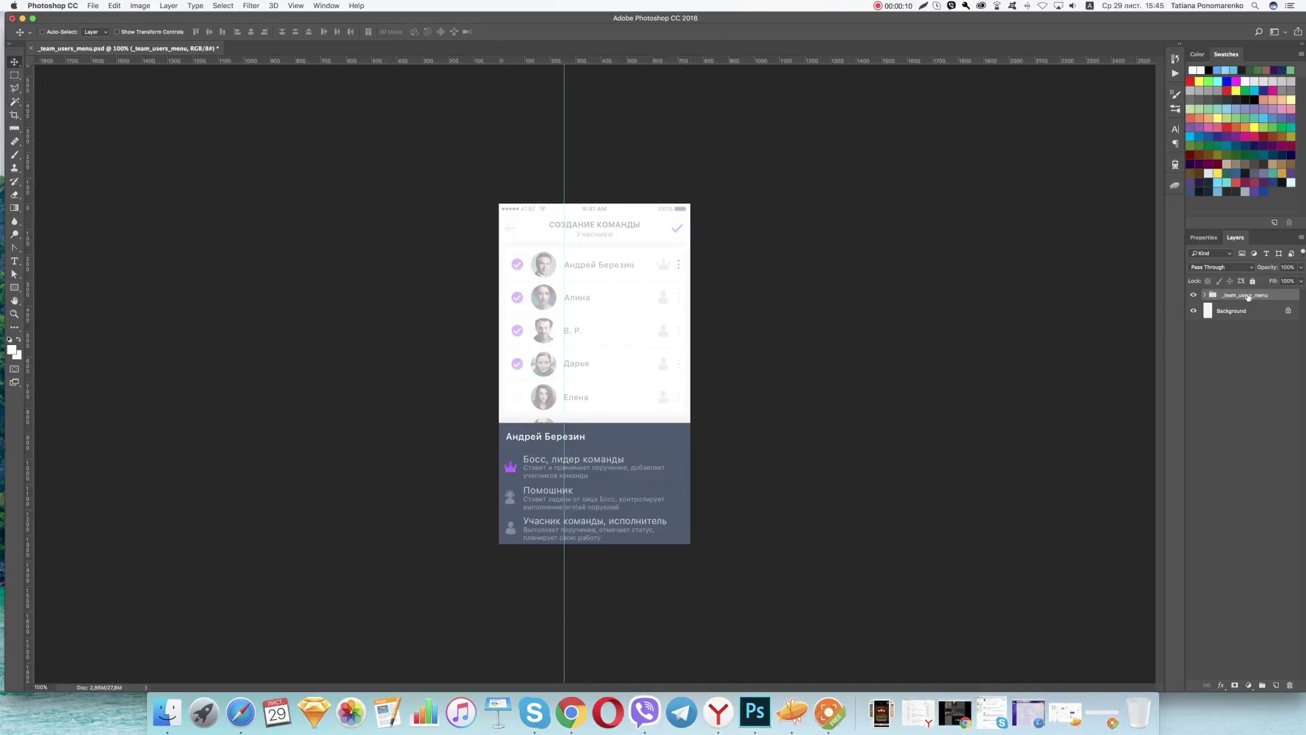
Place vertical guides at 0 and 750 px and horizontal guides at 0 and 1334 px
drag(27, 110, 498, 188)
drag(27, 156, 691, 231)
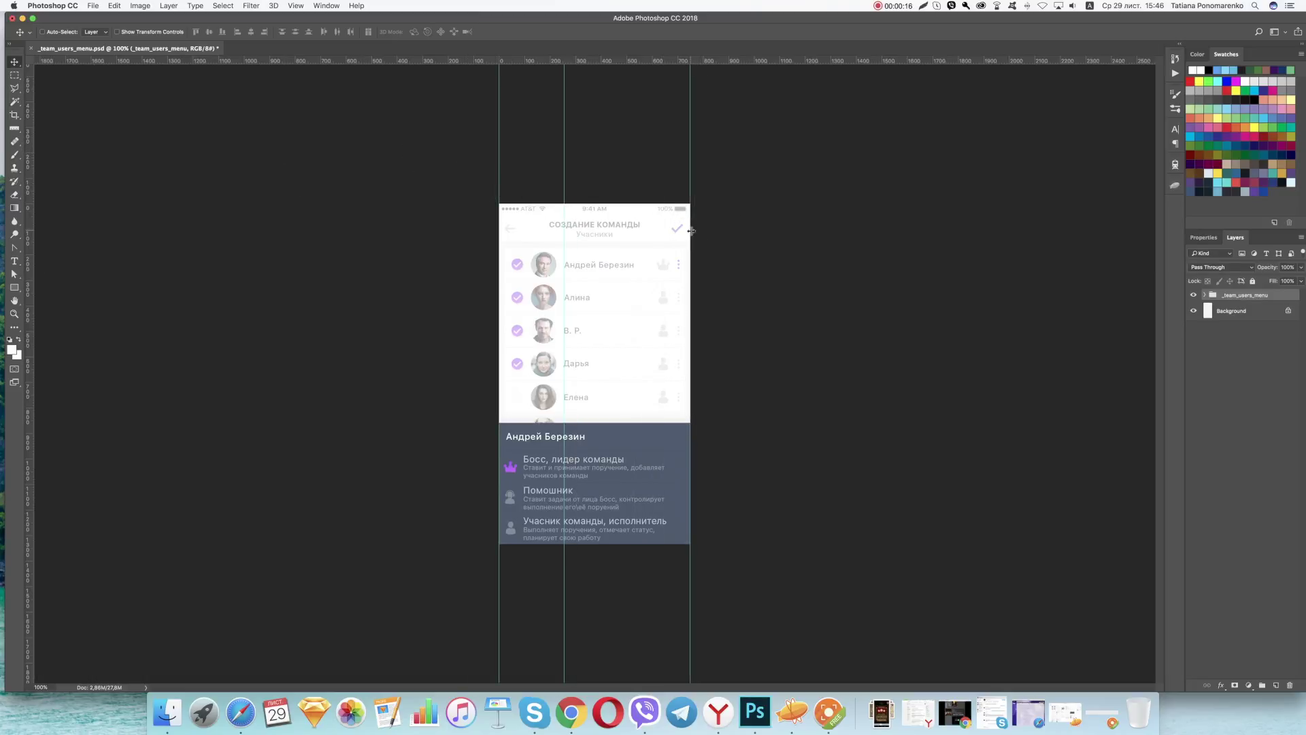
drag(475, 67, 462, 204)
drag(528, 61, 527, 543)
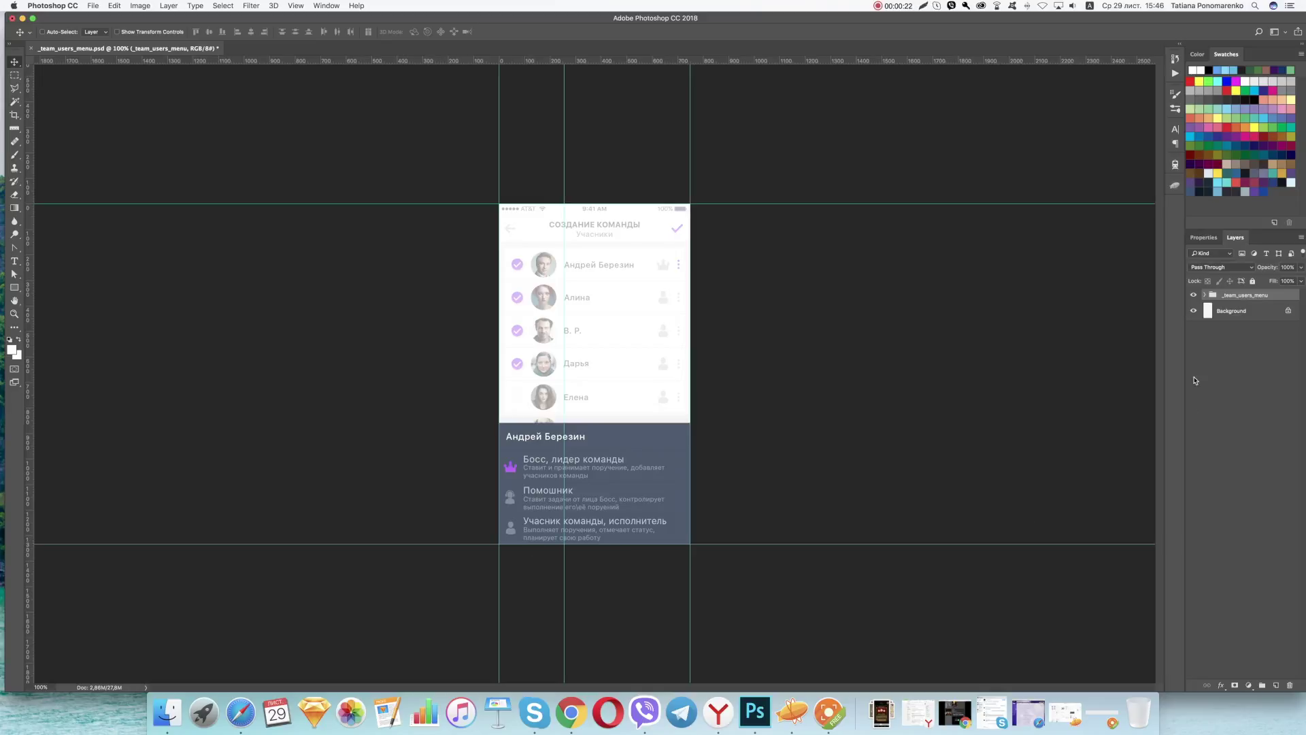
right_click(1224, 305)
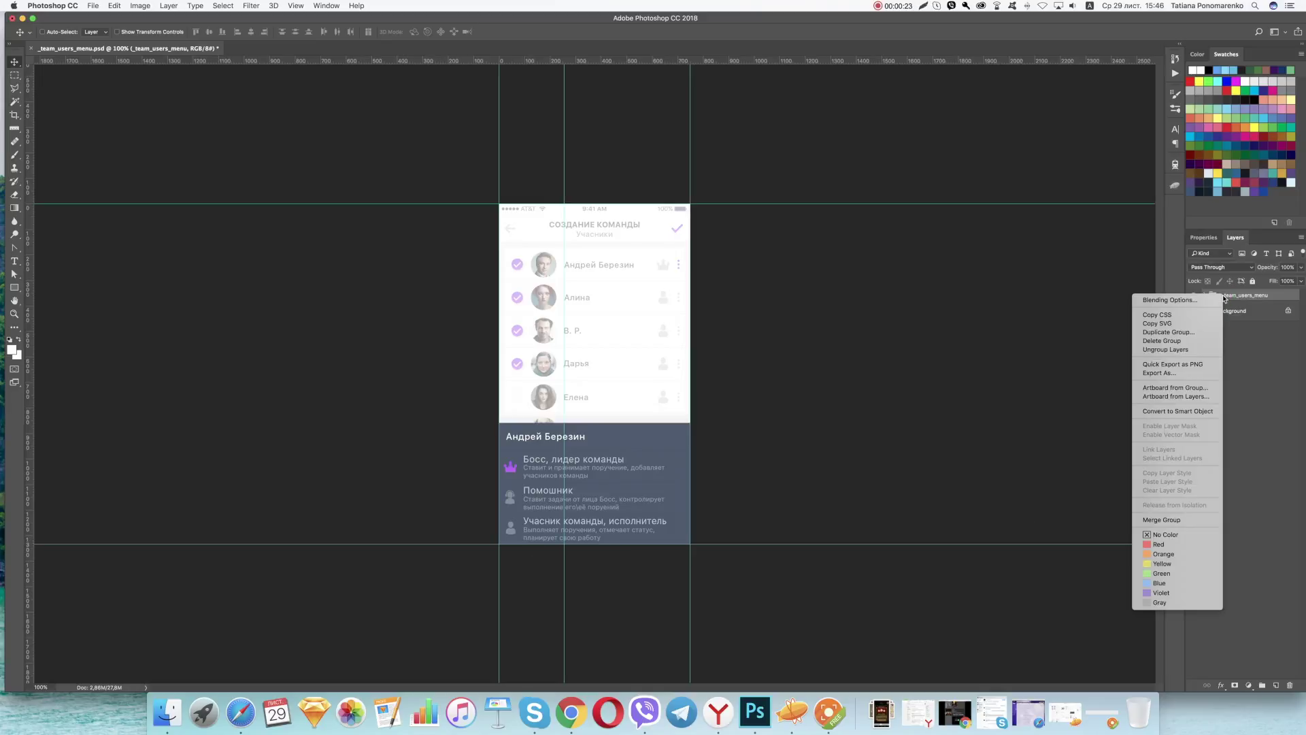
Convert the _team_users_menu group into an artboard and snap its four edges onto the guides
click(1192, 388)
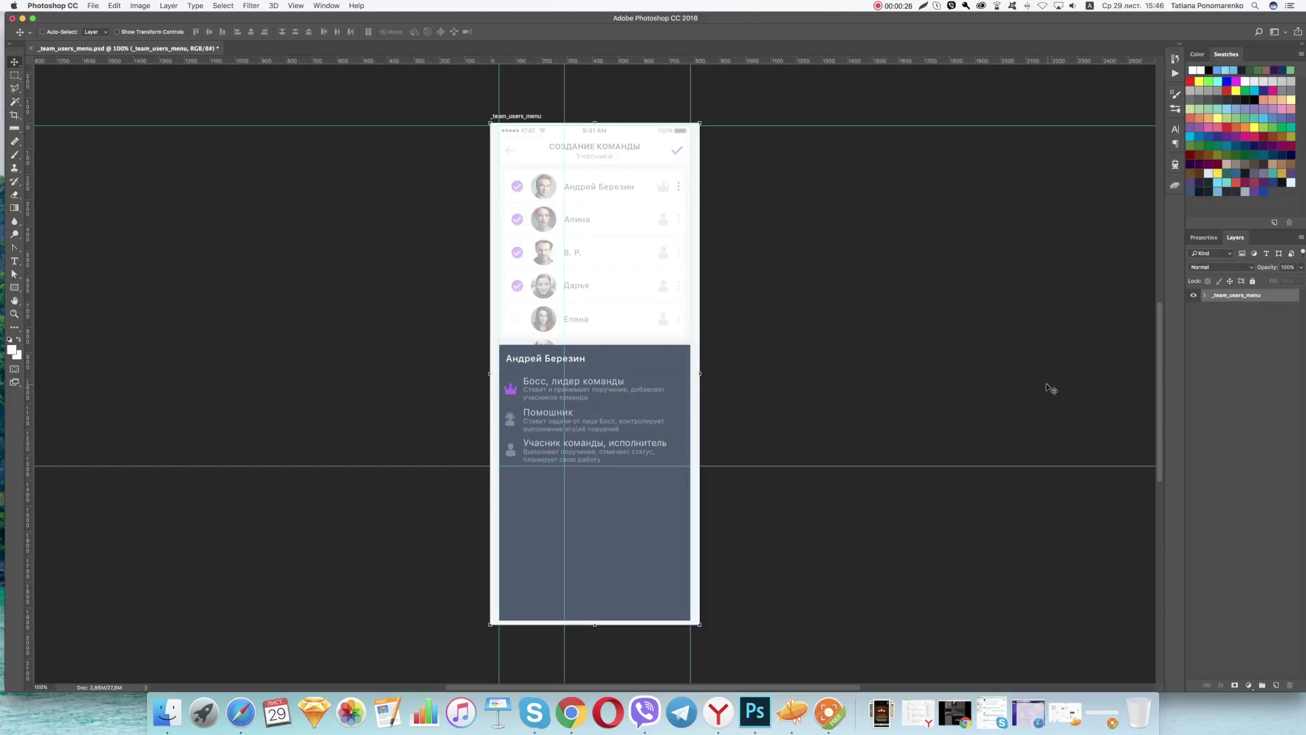
drag(593, 625, 595, 465)
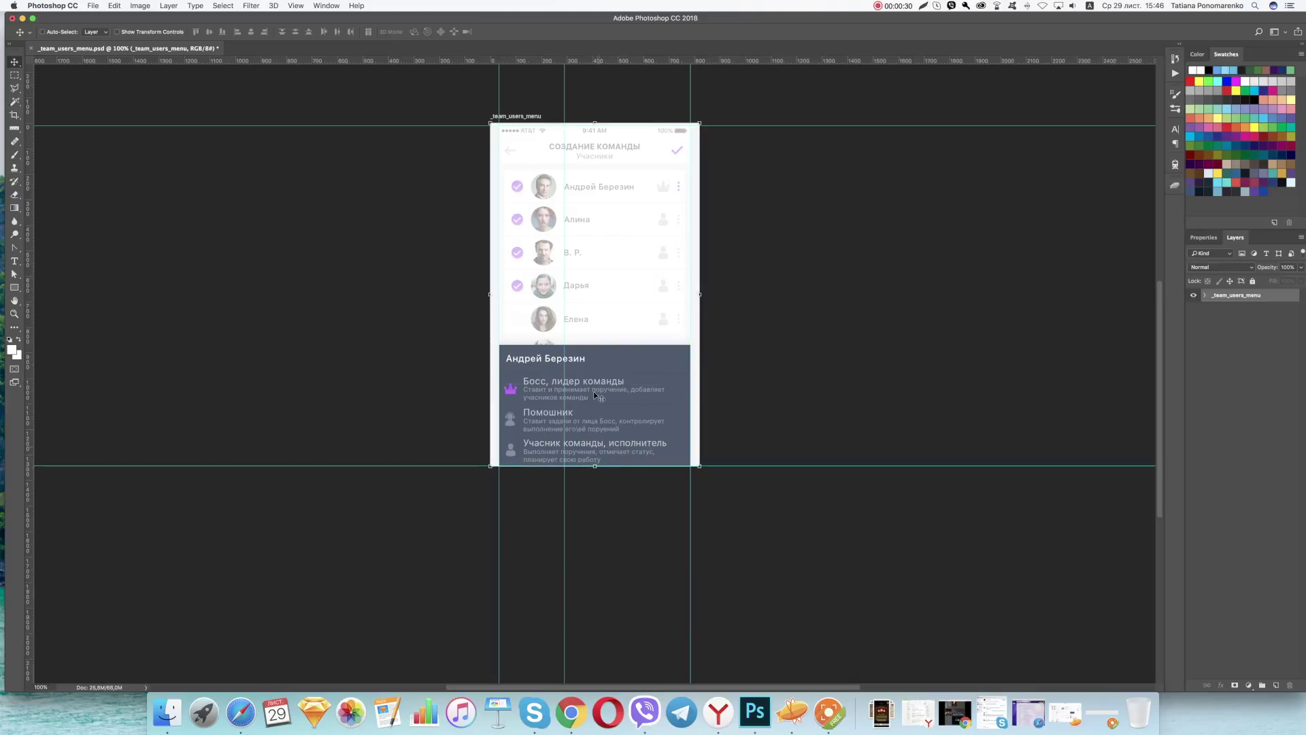
drag(496, 292, 500, 291)
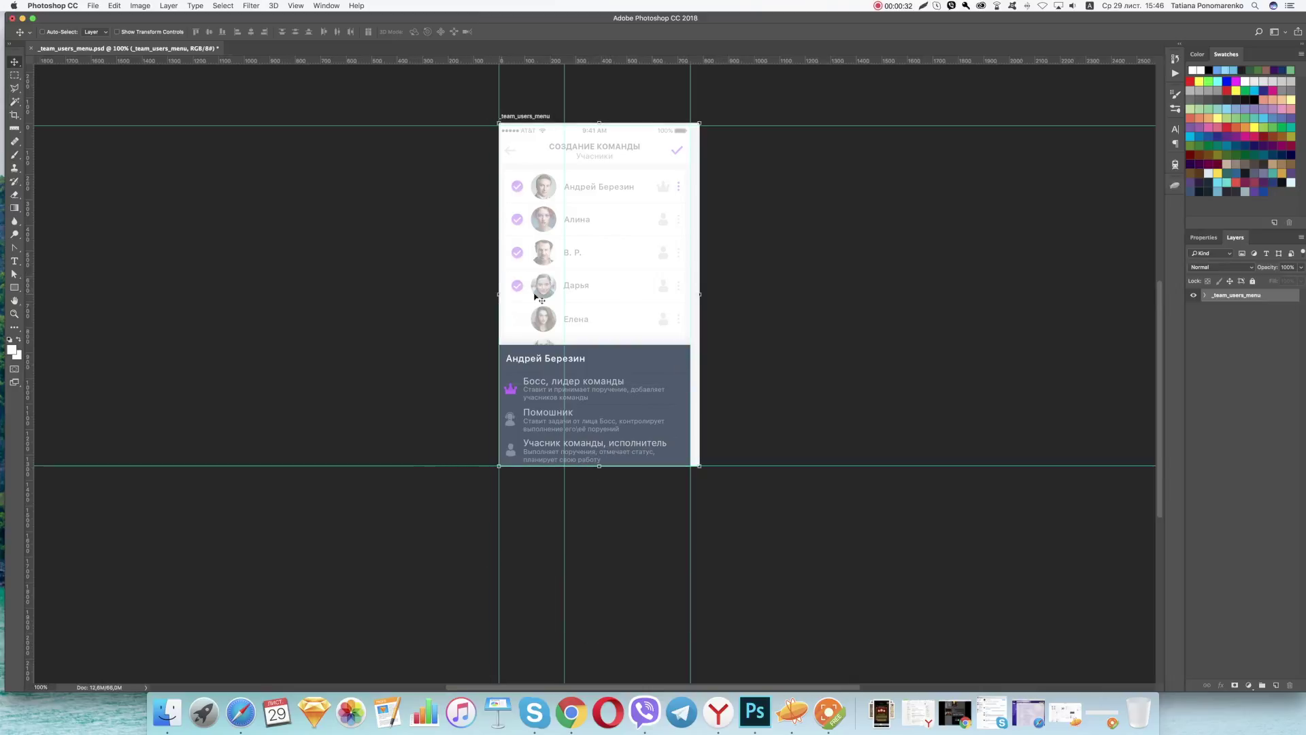
drag(702, 293, 690, 292)
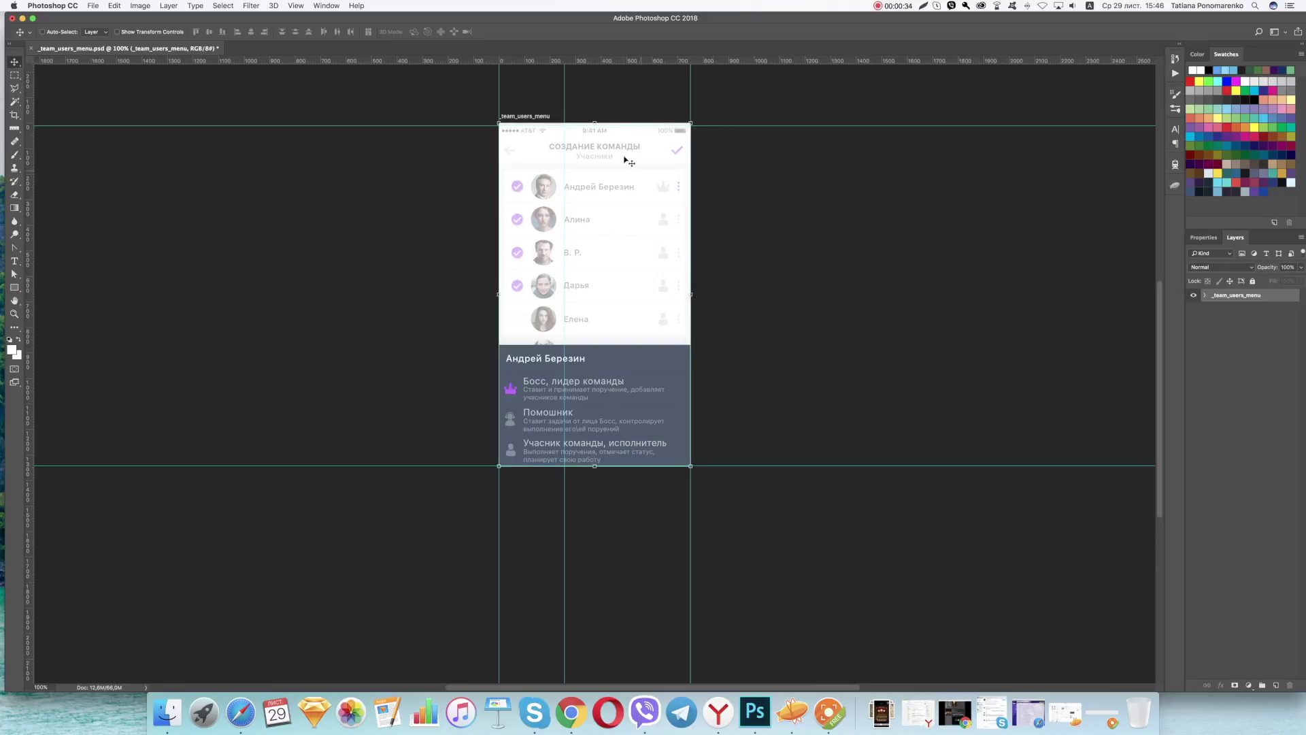
drag(594, 124, 595, 126)
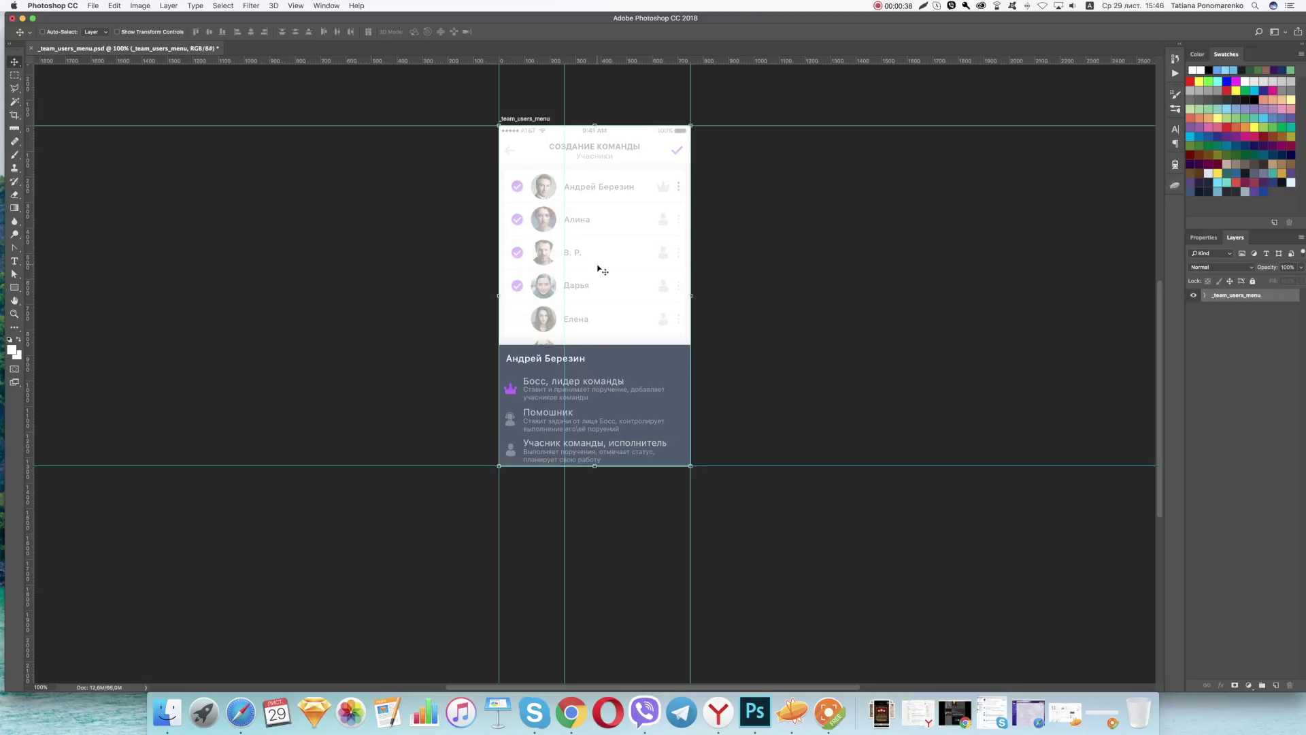
scroll(600, 270, up, 3)
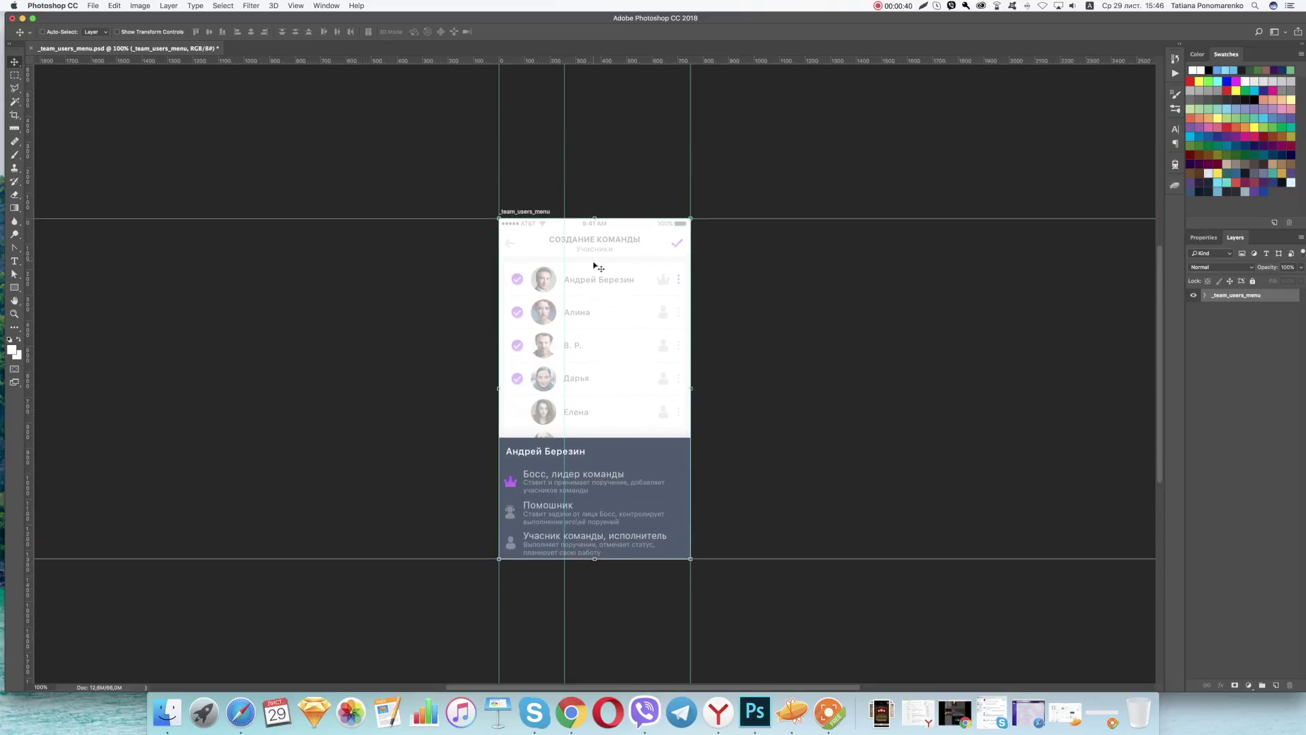
Rename the crown icon's layer to crown and mark it as a Zeplin asset
right_click(510, 487)
click(517, 485)
double_click(1251, 367)
text(crown)
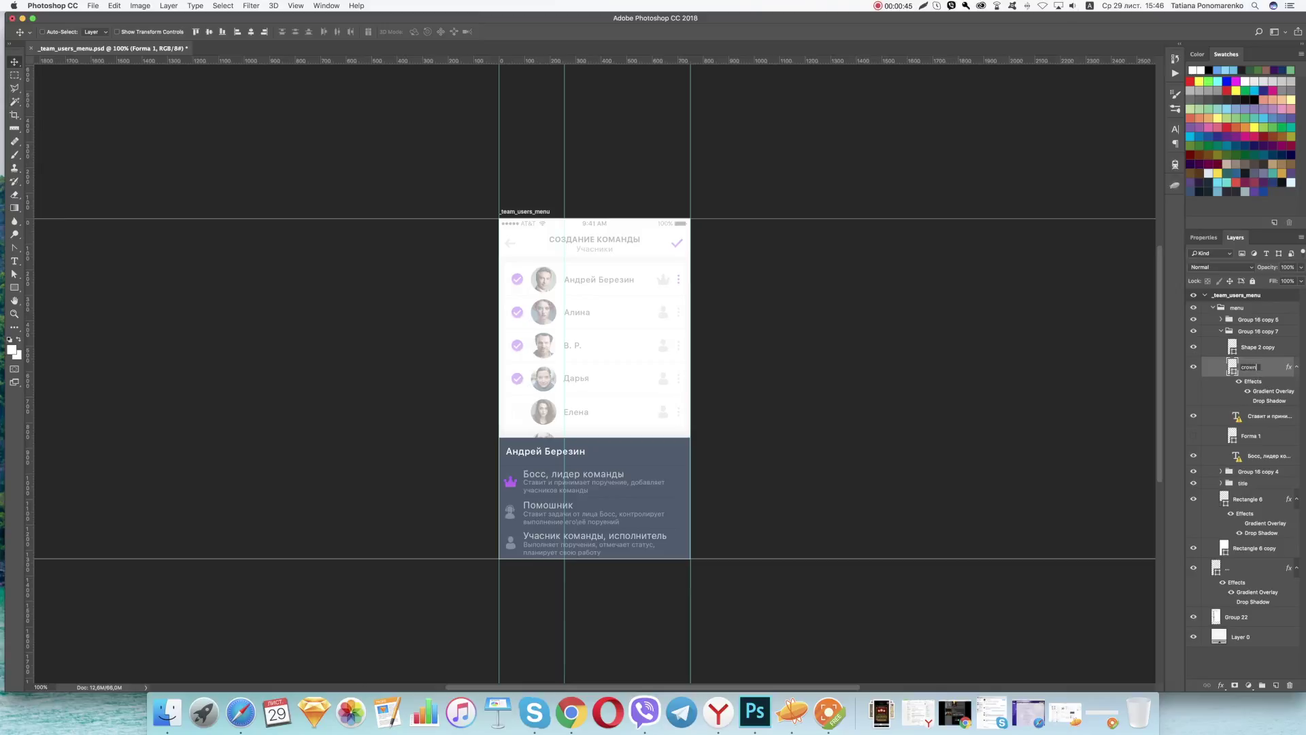
key(Return)
click(1175, 189)
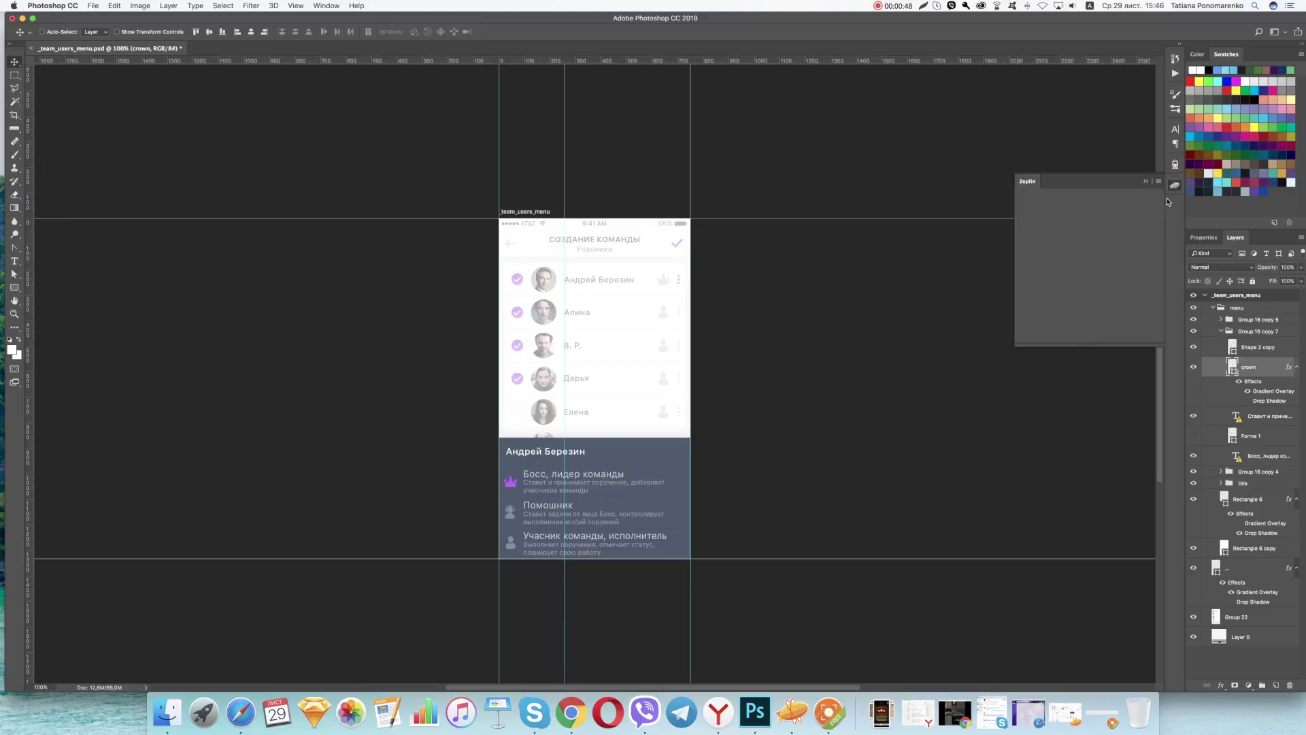
click(1109, 282)
Rename the helper icon's layer to helper and mark it as a Zeplin asset
right_click(511, 518)
click(538, 517)
text(helper)
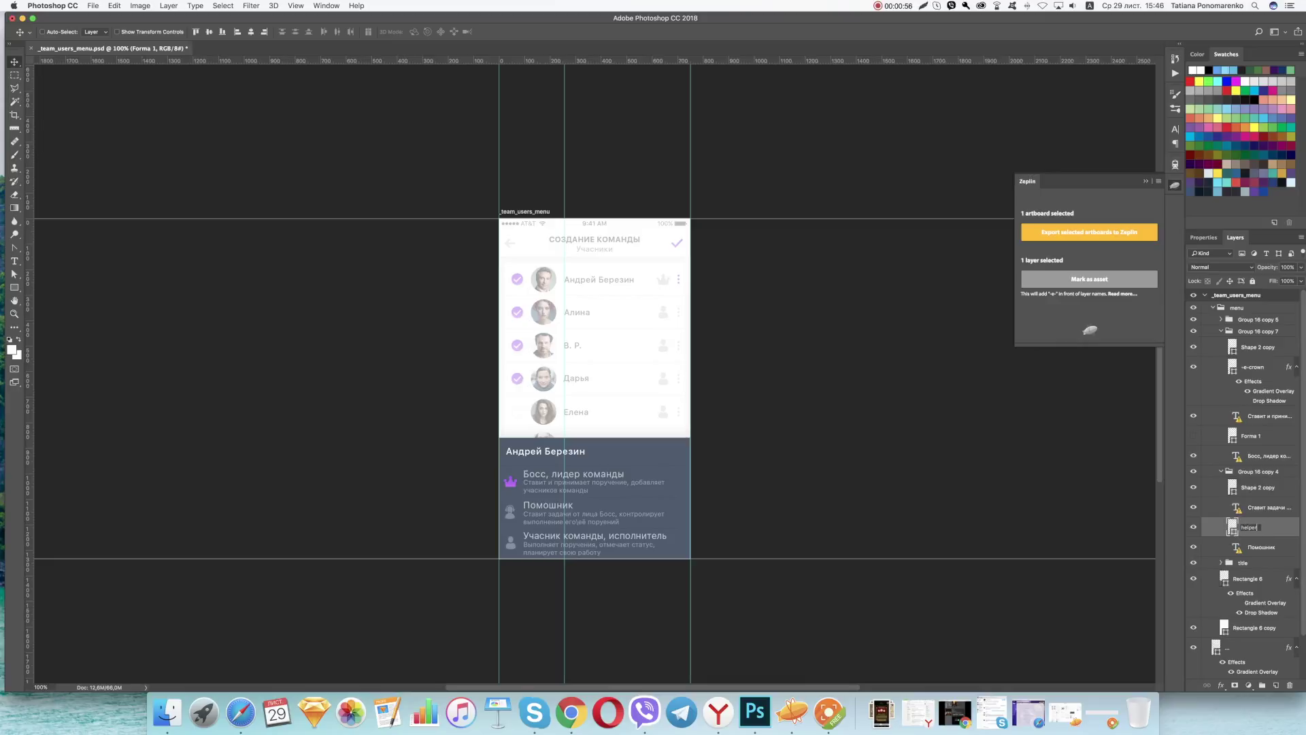
key(Return)
click(1112, 281)
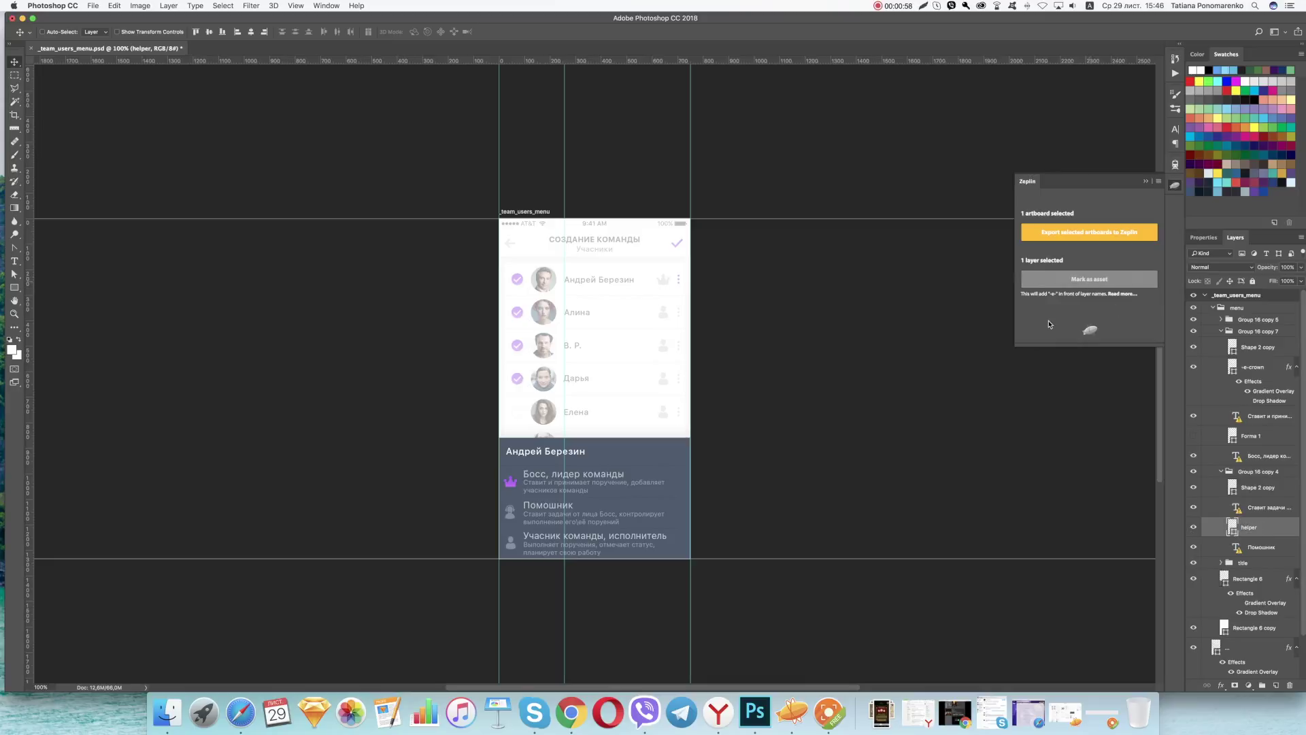
Rename the Forma 1 copy 2 layer to team member and mark it as a Zeplin asset
super+click(515, 550)
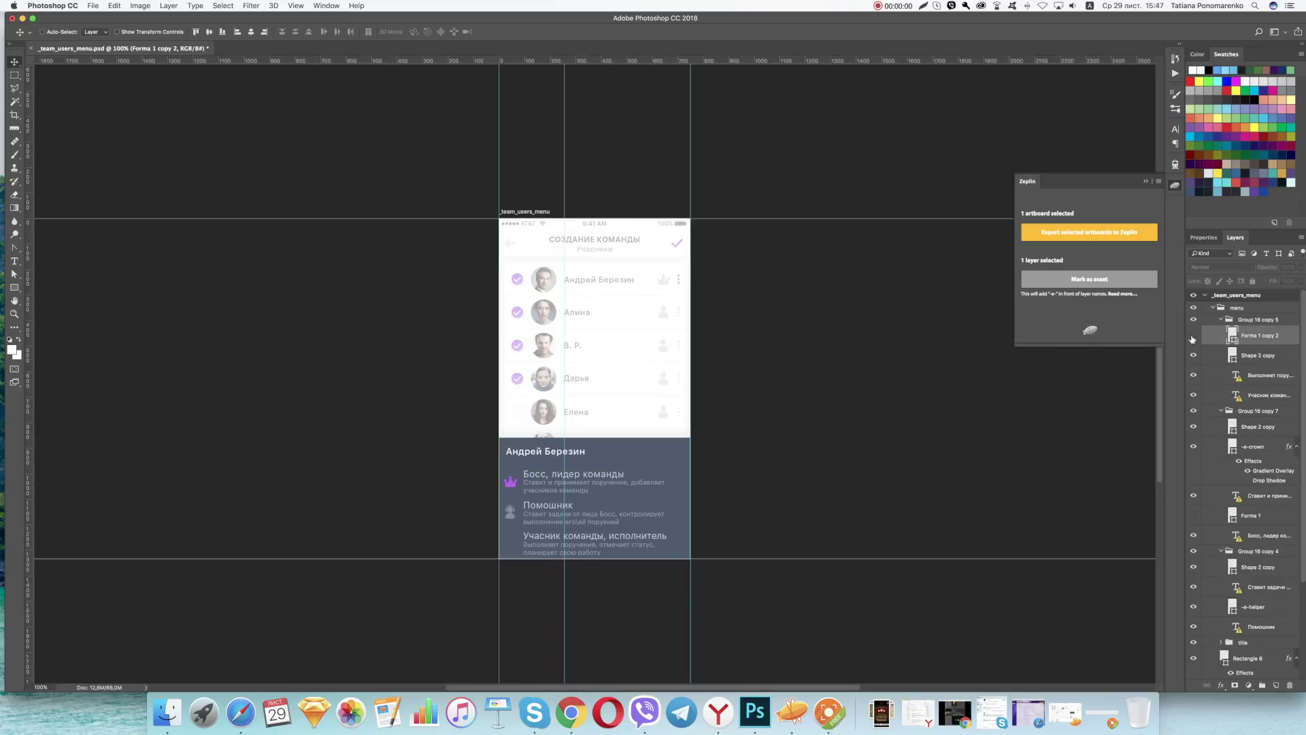
double_click(1256, 336)
key(BackSpace)
text(r)
key(Return)
click(1085, 286)
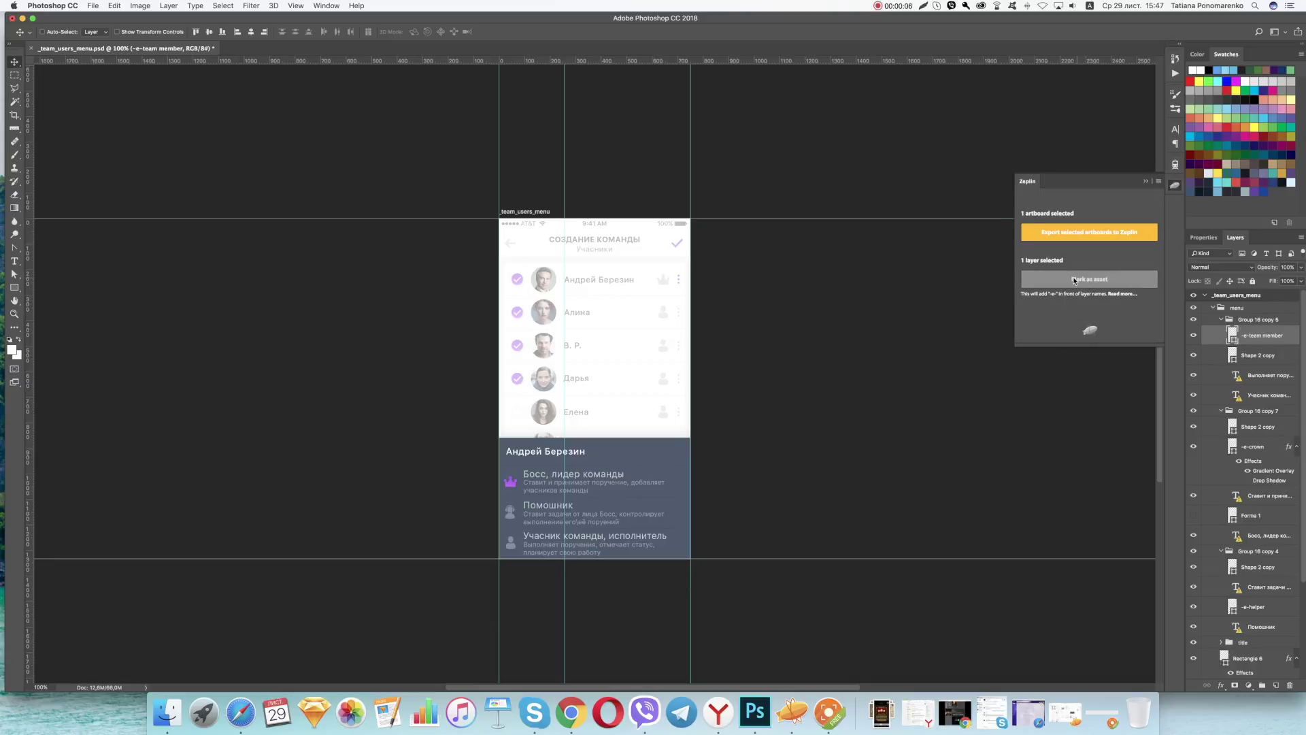
click(13, 314)
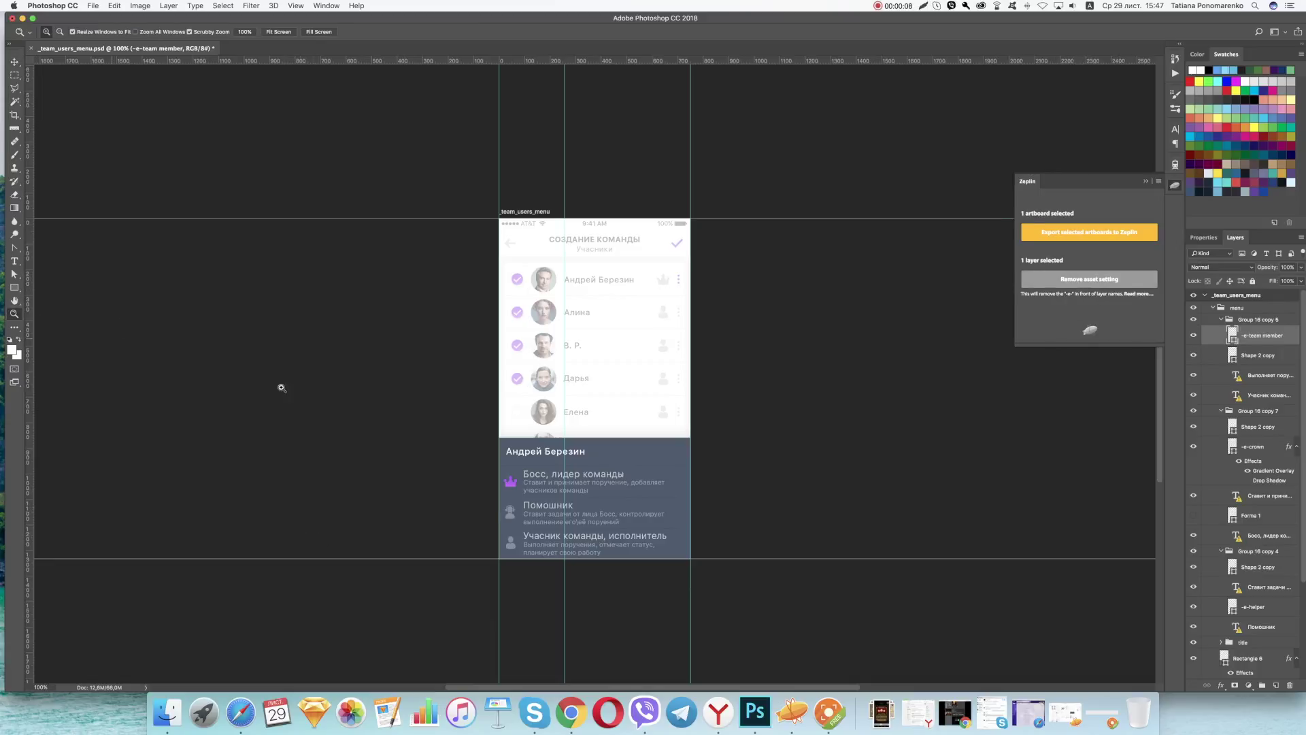
Zoom the role panel to 300%, rename Shape 2 to big devider and mark it as an asset
click(679, 518)
click(679, 518)
key(v)
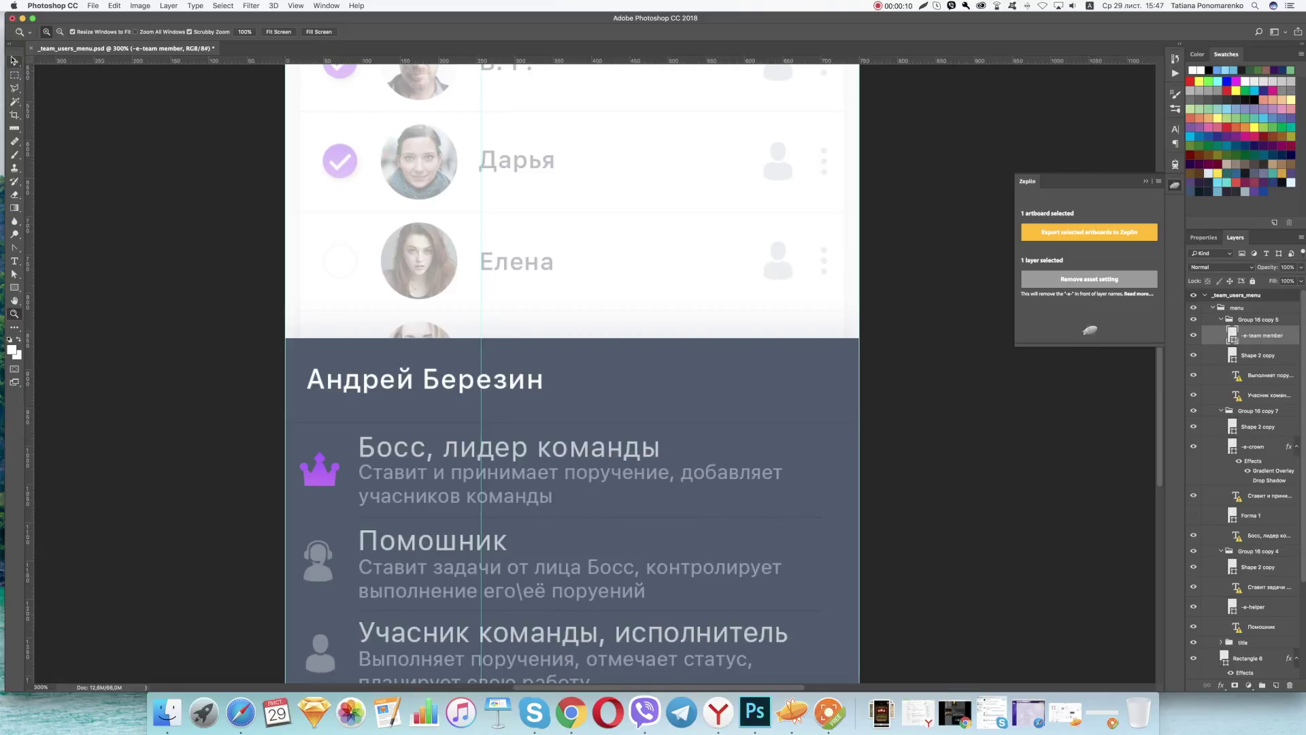
right_click(518, 426)
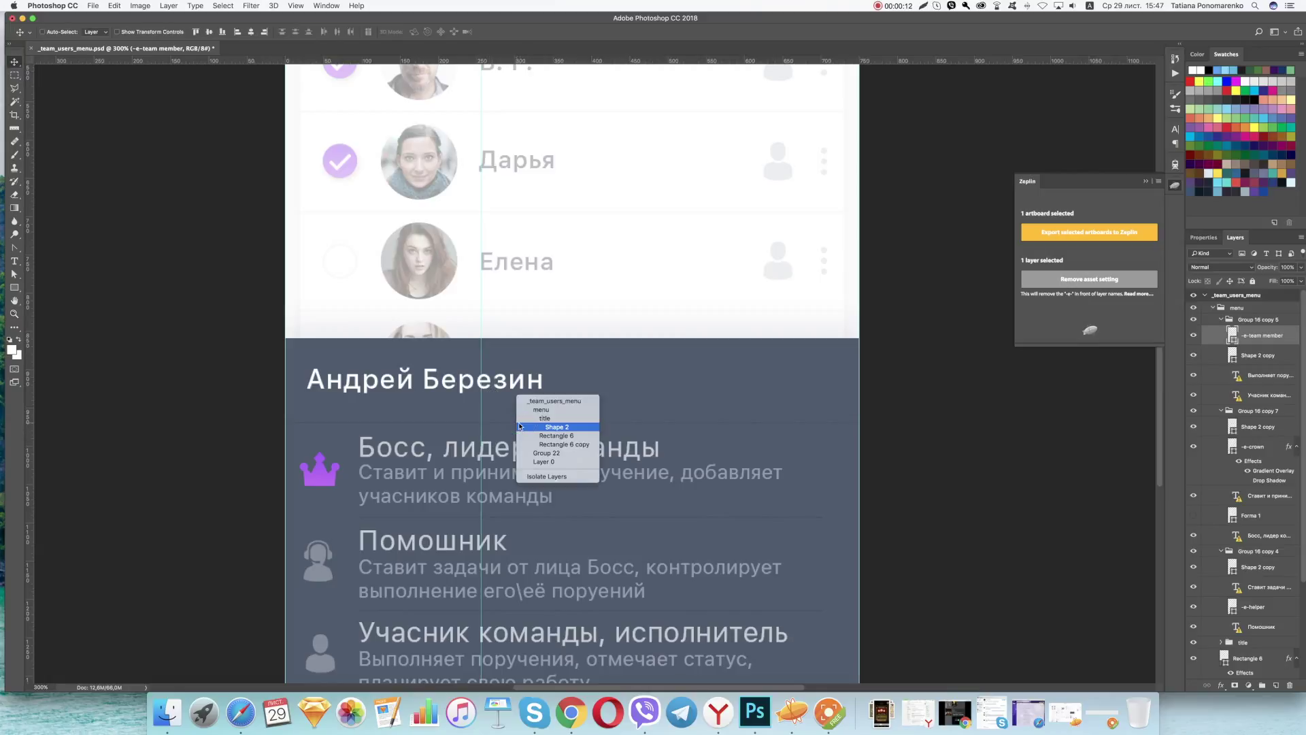
click(527, 432)
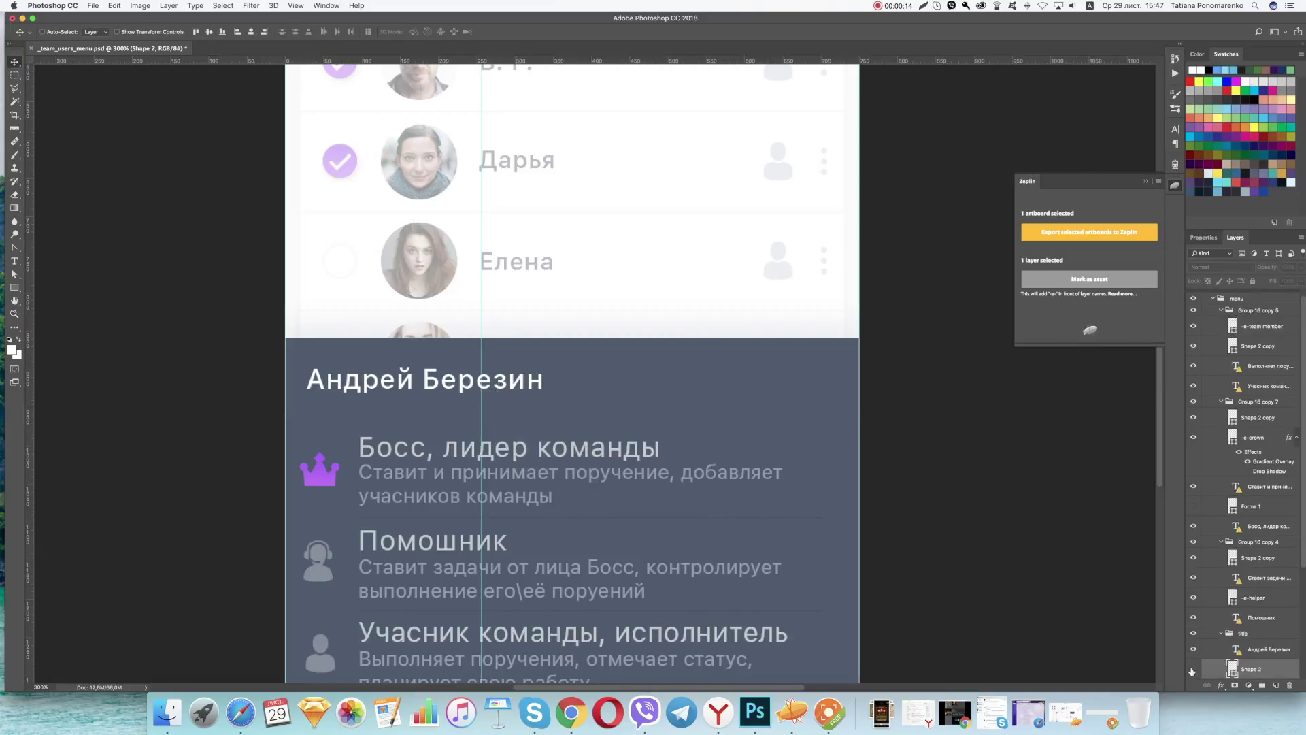
scroll(1226, 614, down, 3)
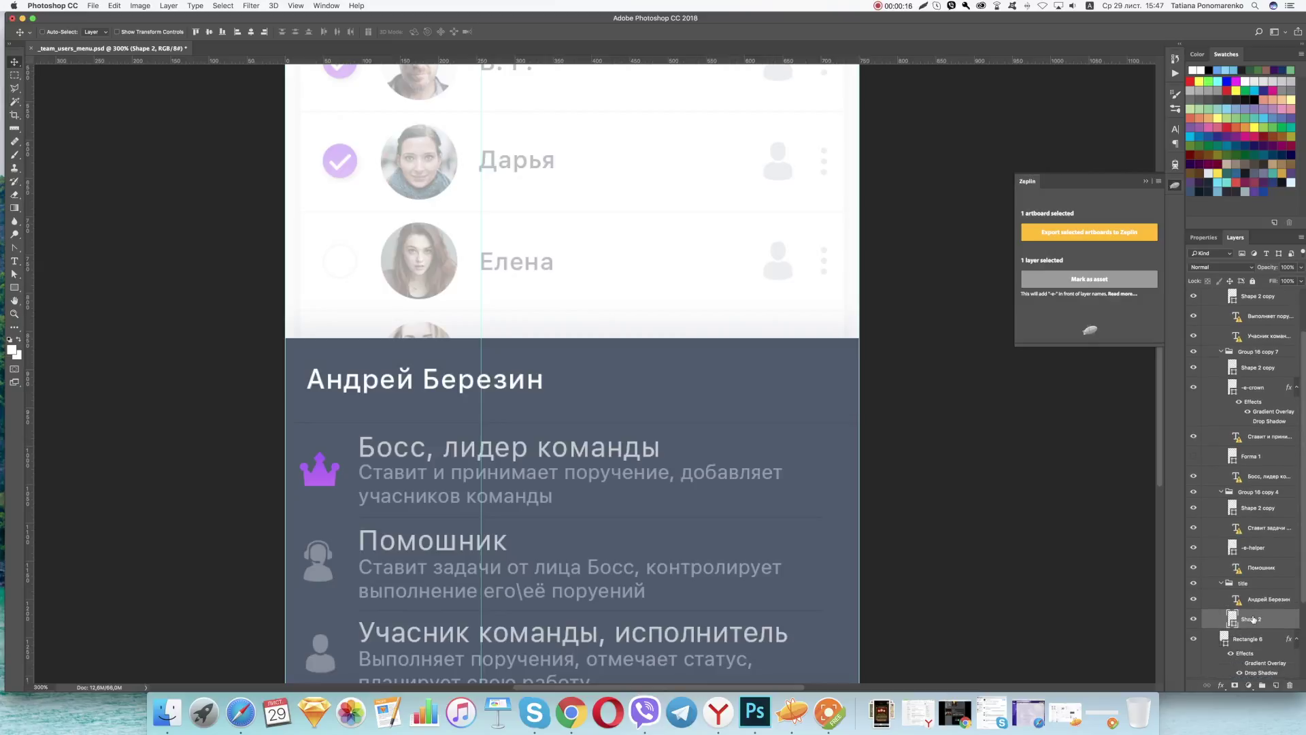
text(big devider)
key(Return)
click(1251, 619)
text(g)
key(Return)
click(1053, 287)
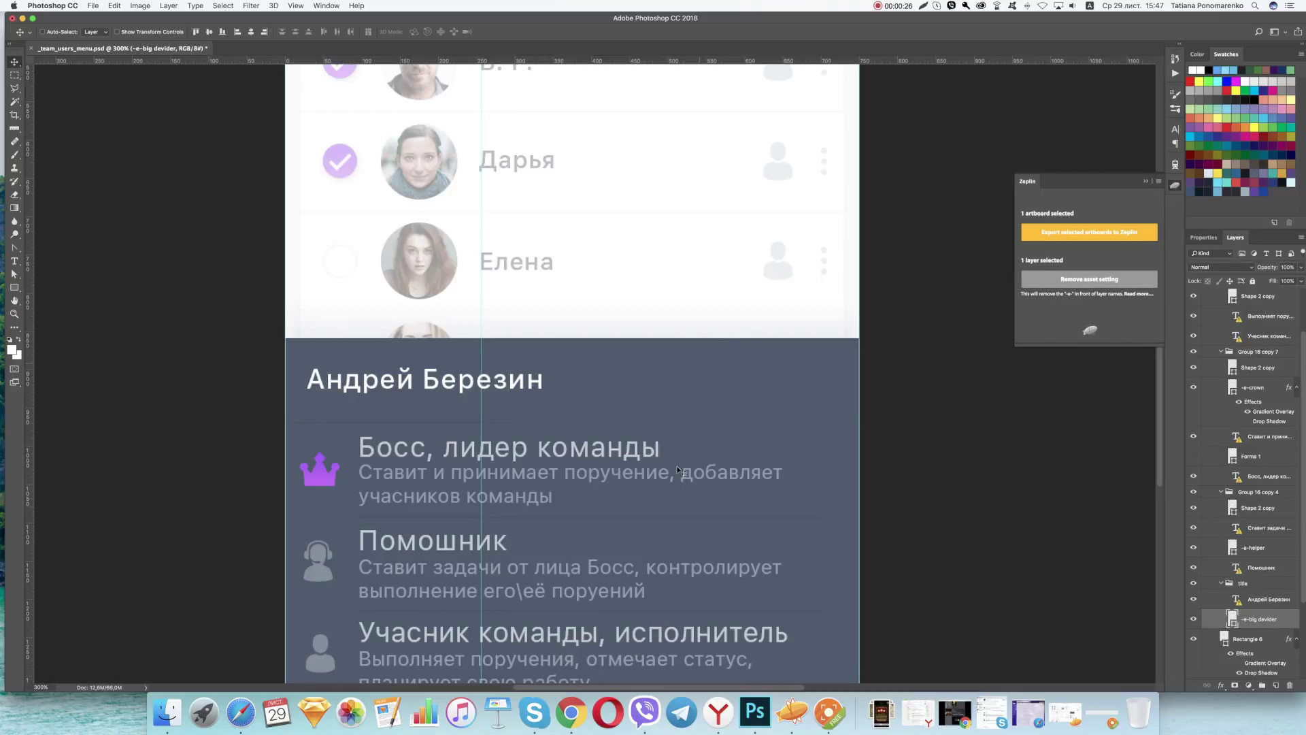
Rename the thin Shape 2 copy divider layer to devider
right_click(546, 517)
click(555, 522)
click(1192, 367)
click(1193, 368)
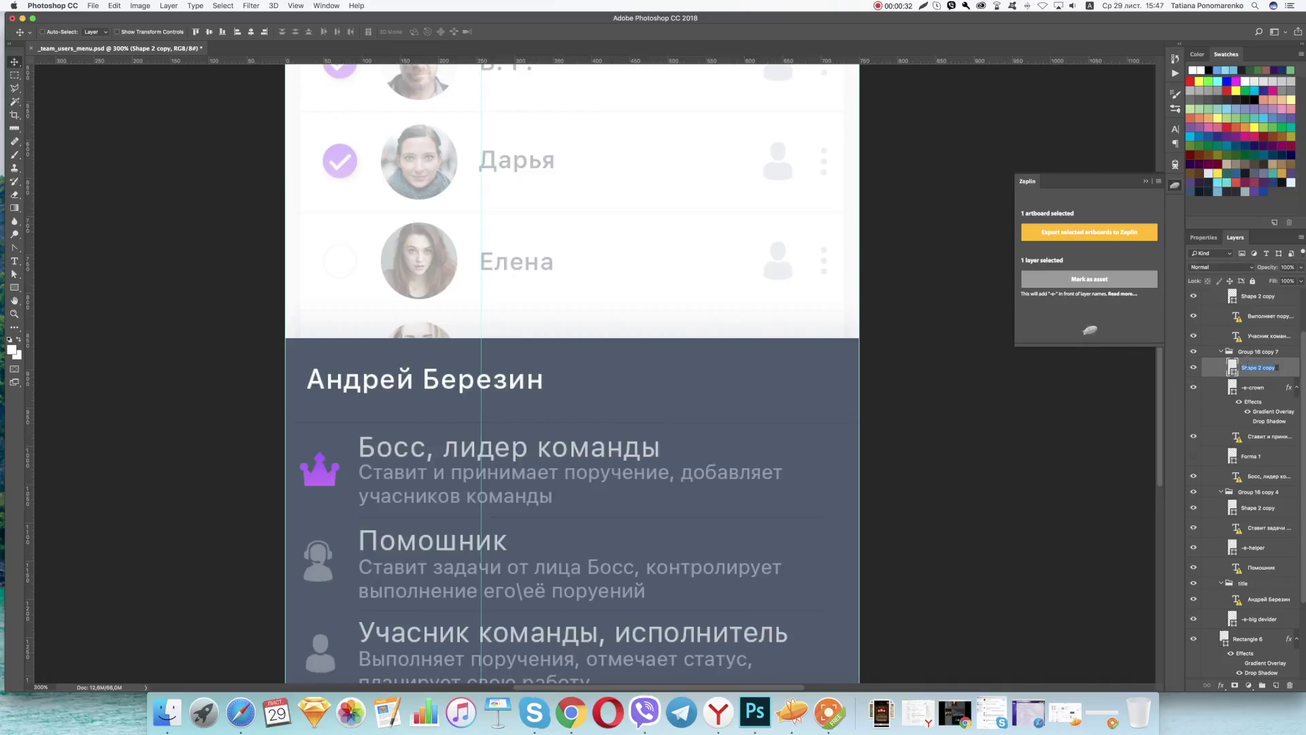
text(de)
text(r)
key(Return)
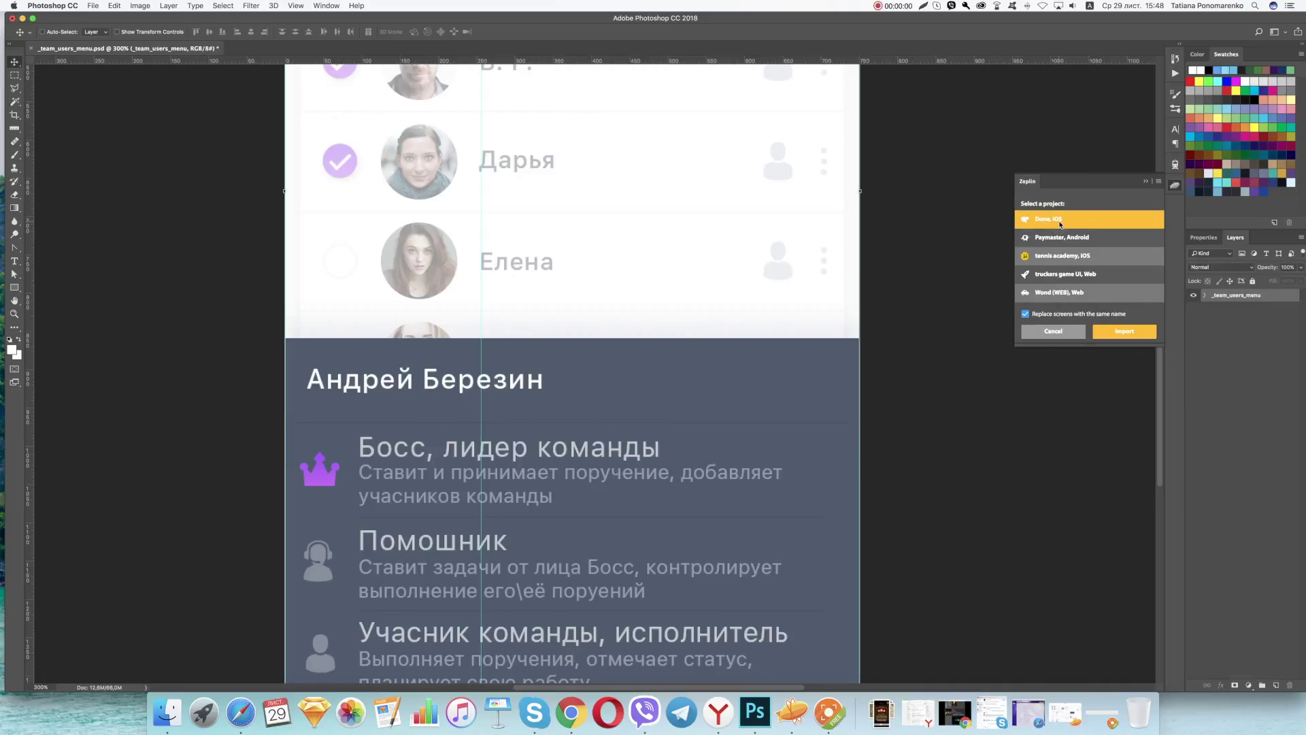
Import the _team_users_menu artboard into the Zeplin project, replacing same-named screens
click(1124, 333)
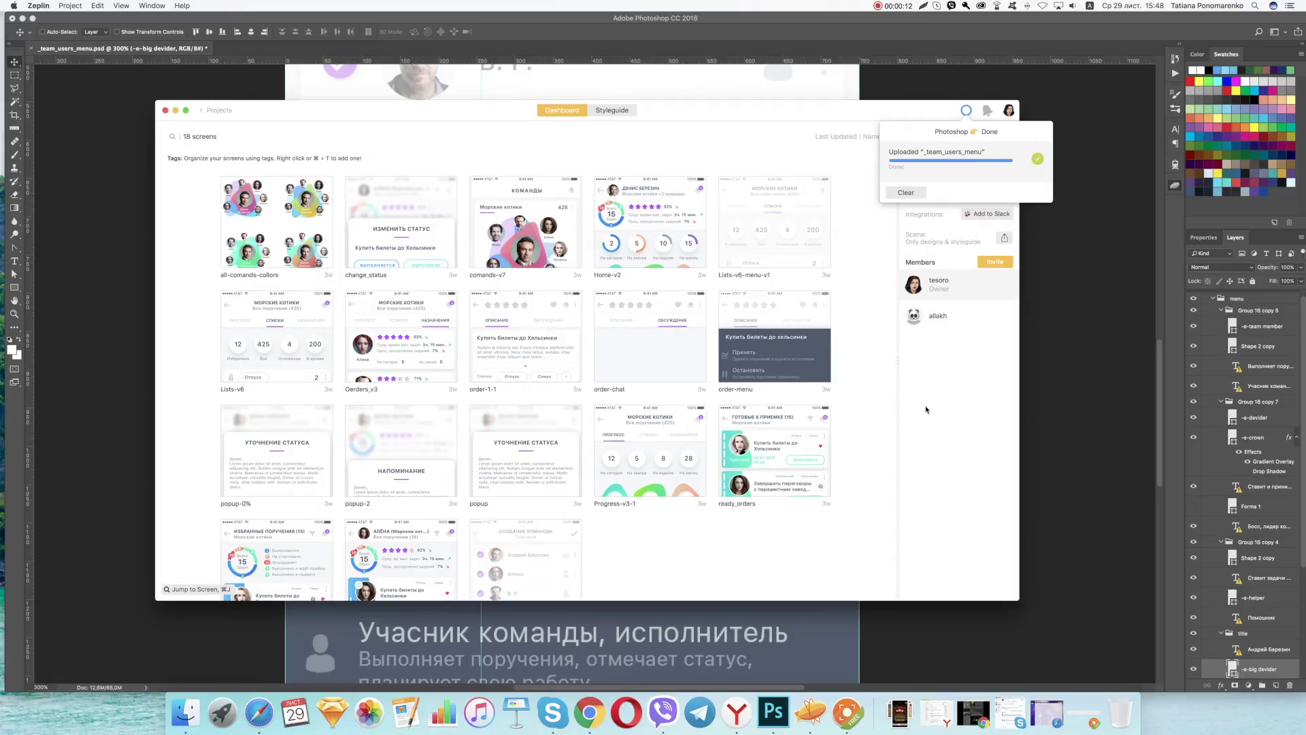
Open the _team_users_menu screen, inspect the crown icon, and save the helper's fill colour as #steel
double_click(513, 559)
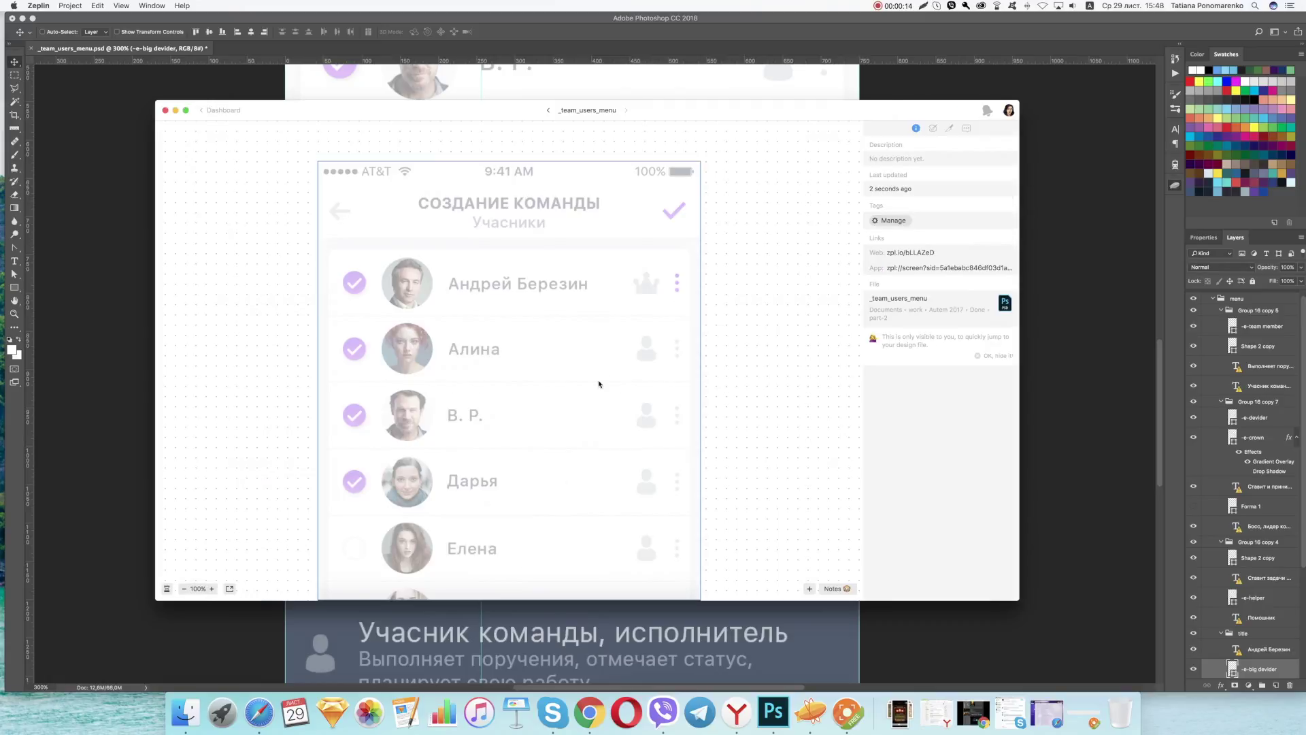
scroll(603, 373, down, 5)
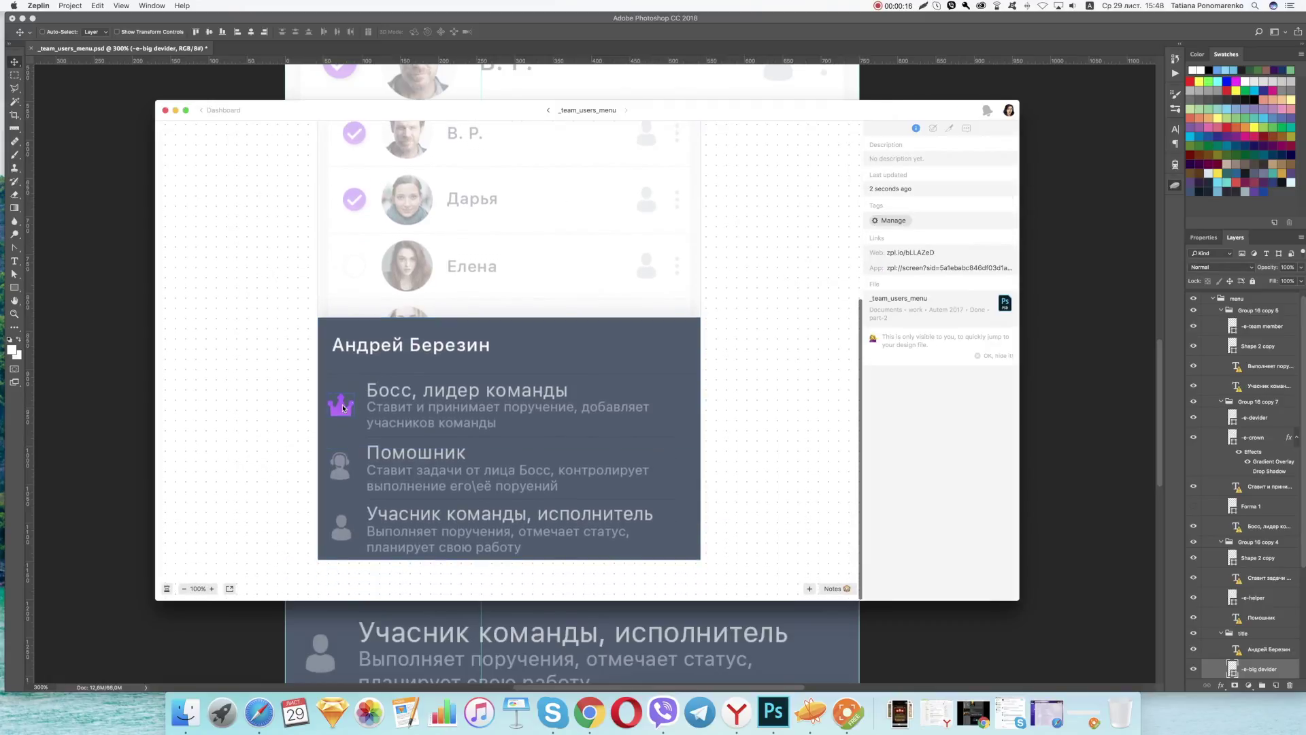
click(343, 408)
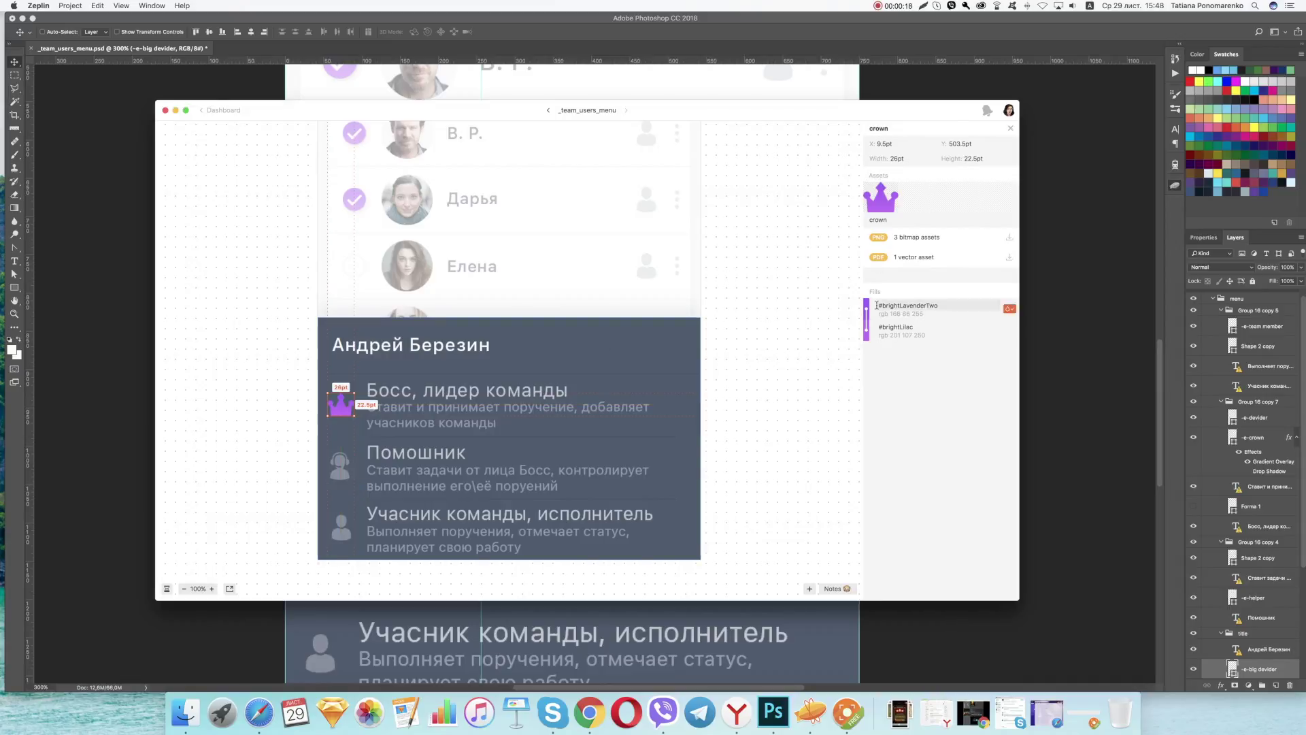
mouse_move(908, 307)
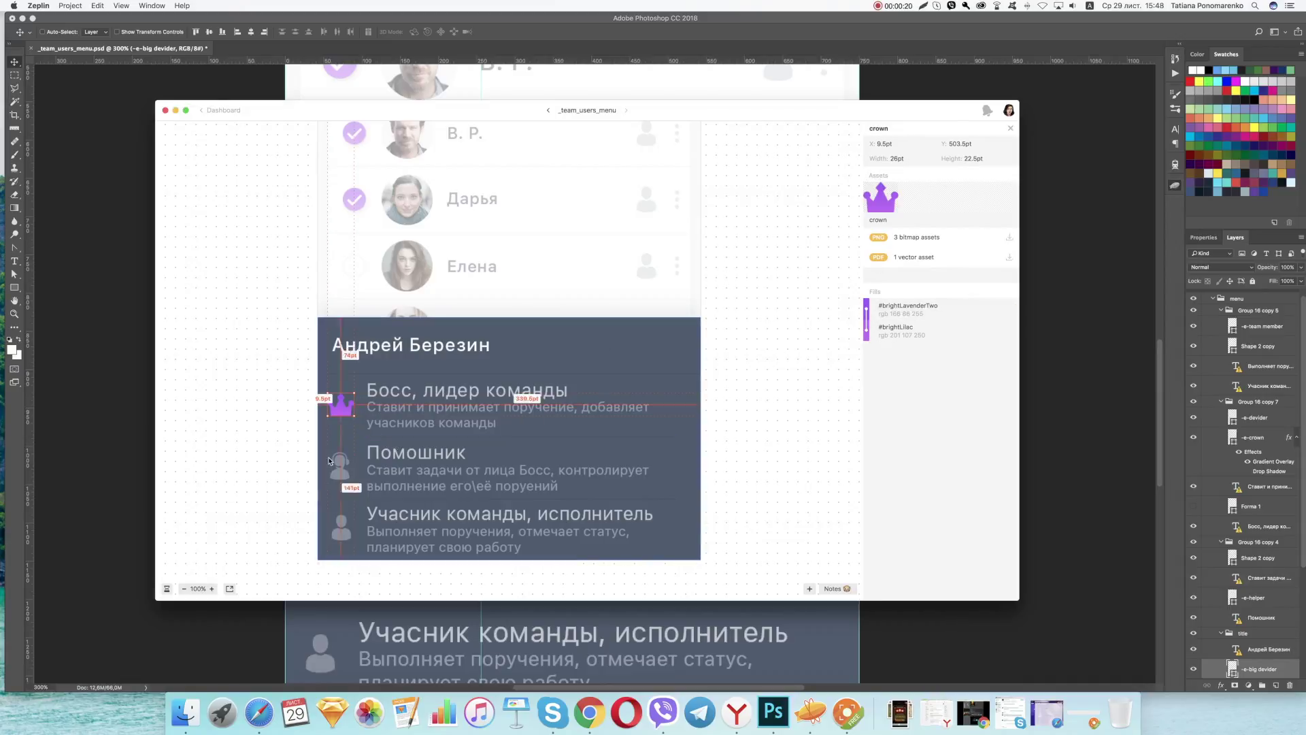
click(336, 469)
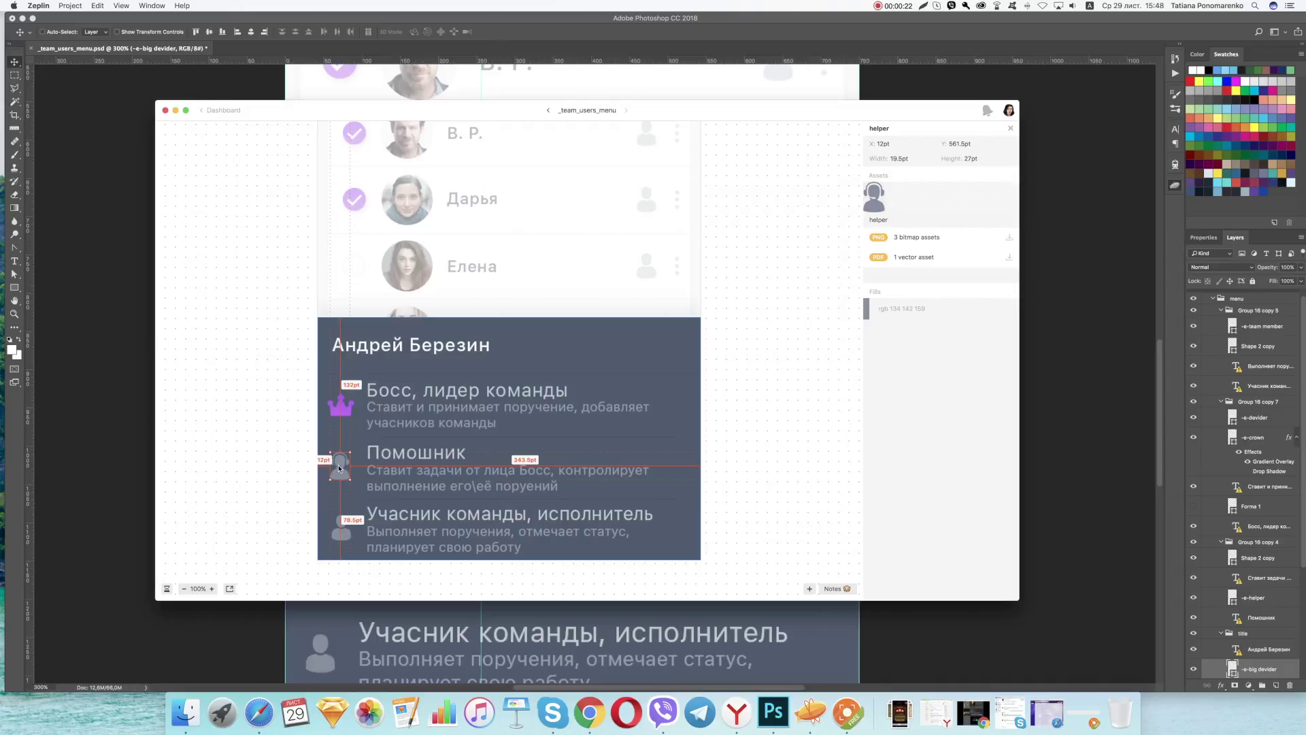
click(1008, 312)
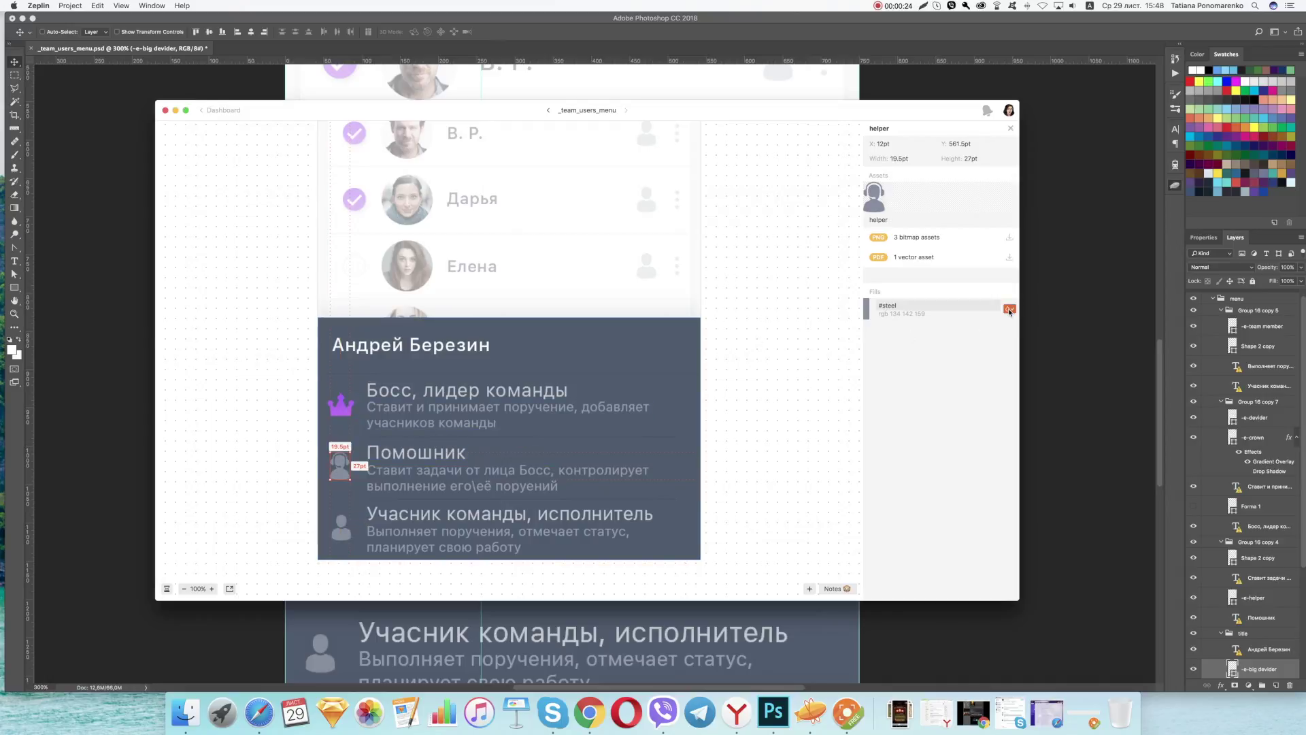
Inspect the team member icon, the divider and the big divider, then deselect
click(341, 530)
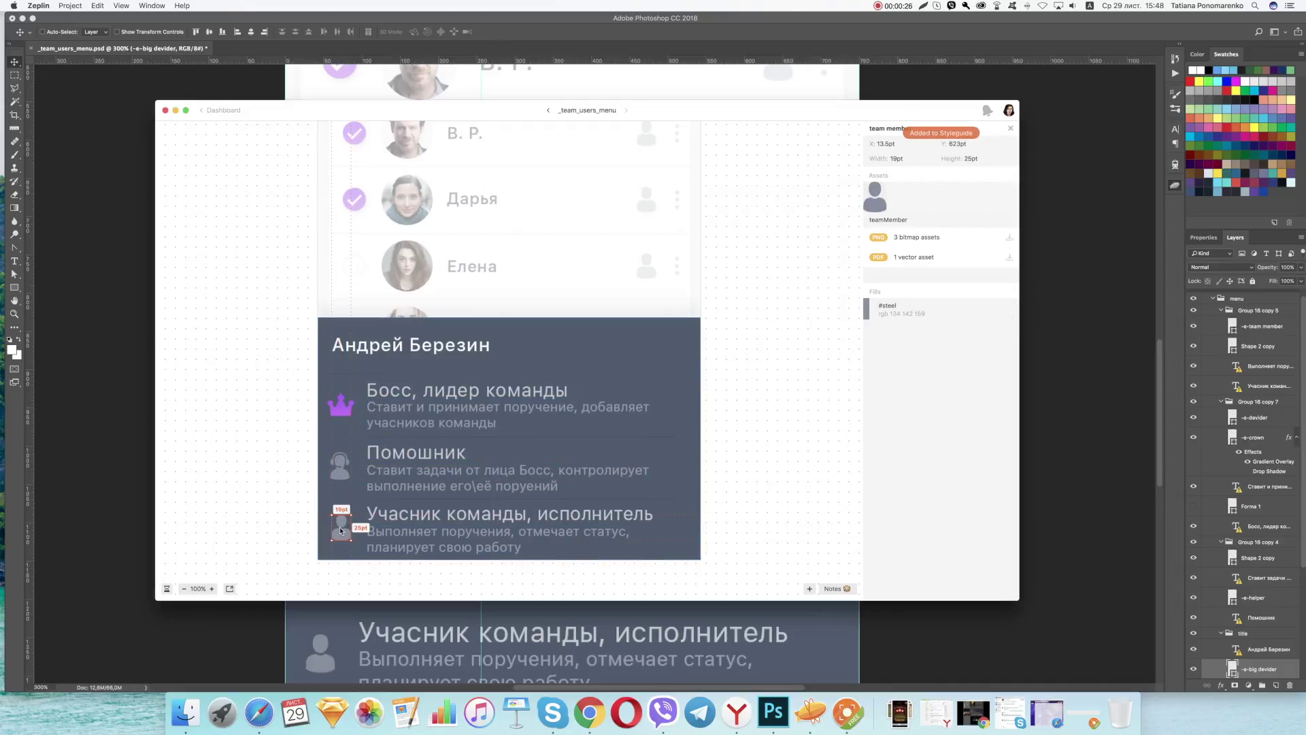
click(485, 433)
click(548, 373)
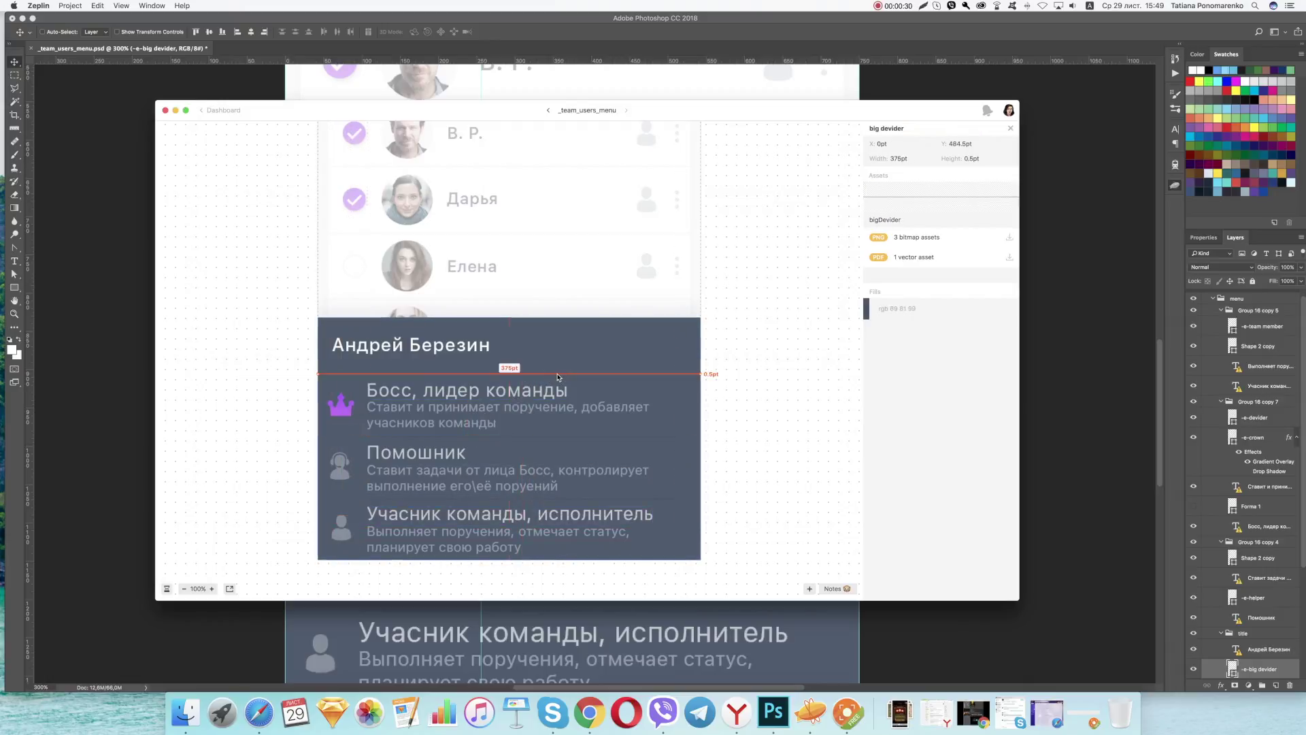
click(774, 235)
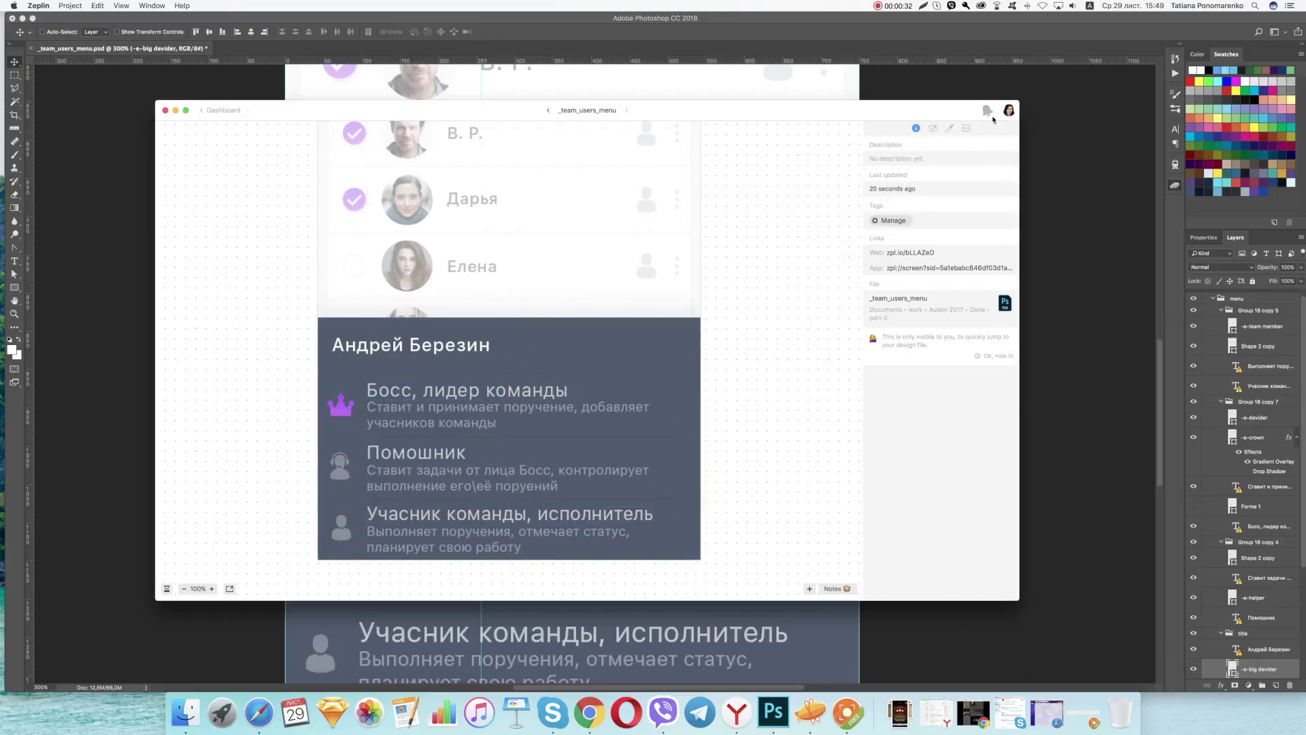
Browse the screen's Assets, Colors and Info tabs, then return to the 18-screen dashboard
click(951, 129)
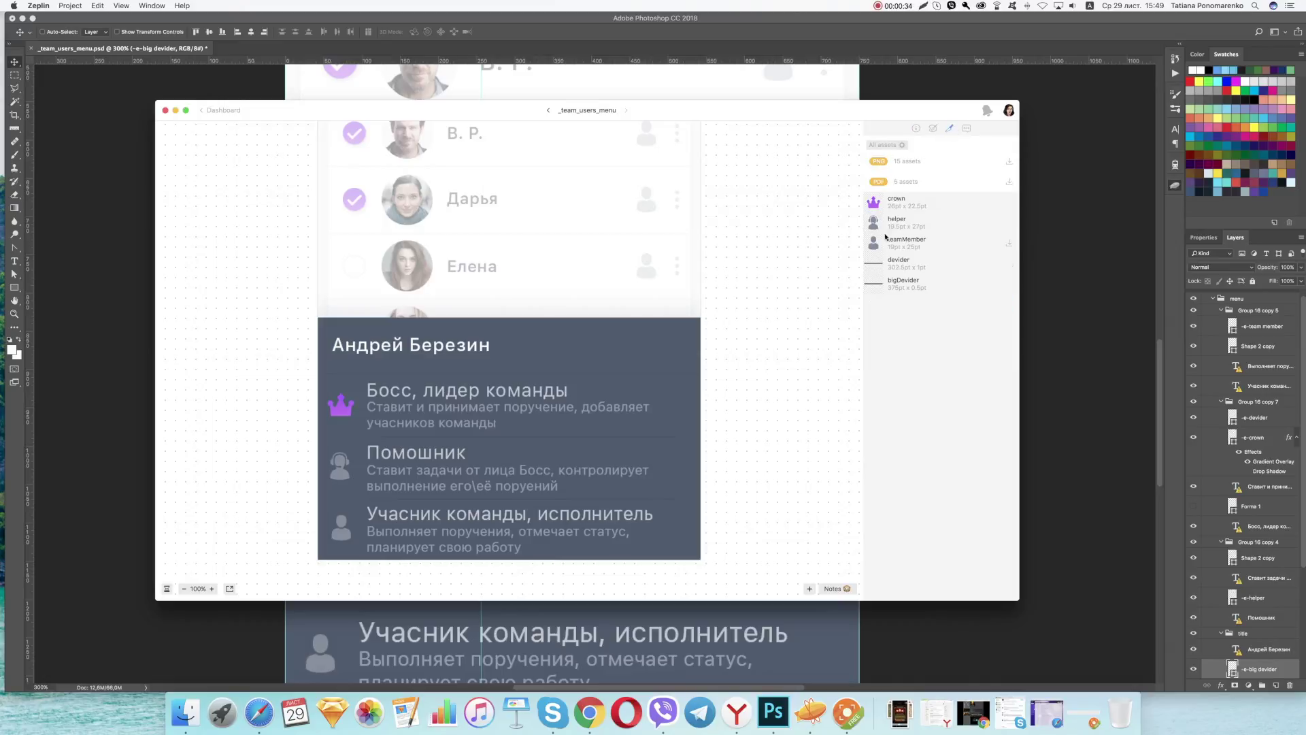
click(933, 129)
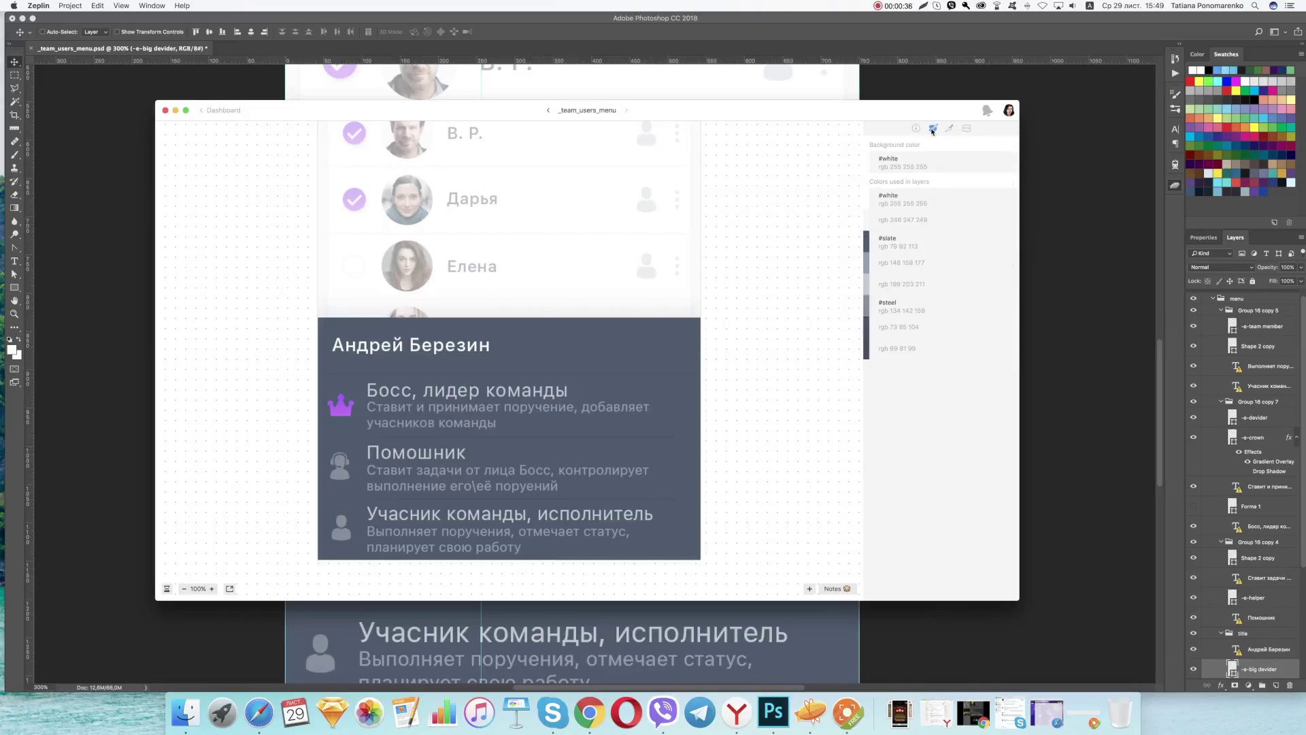
click(916, 129)
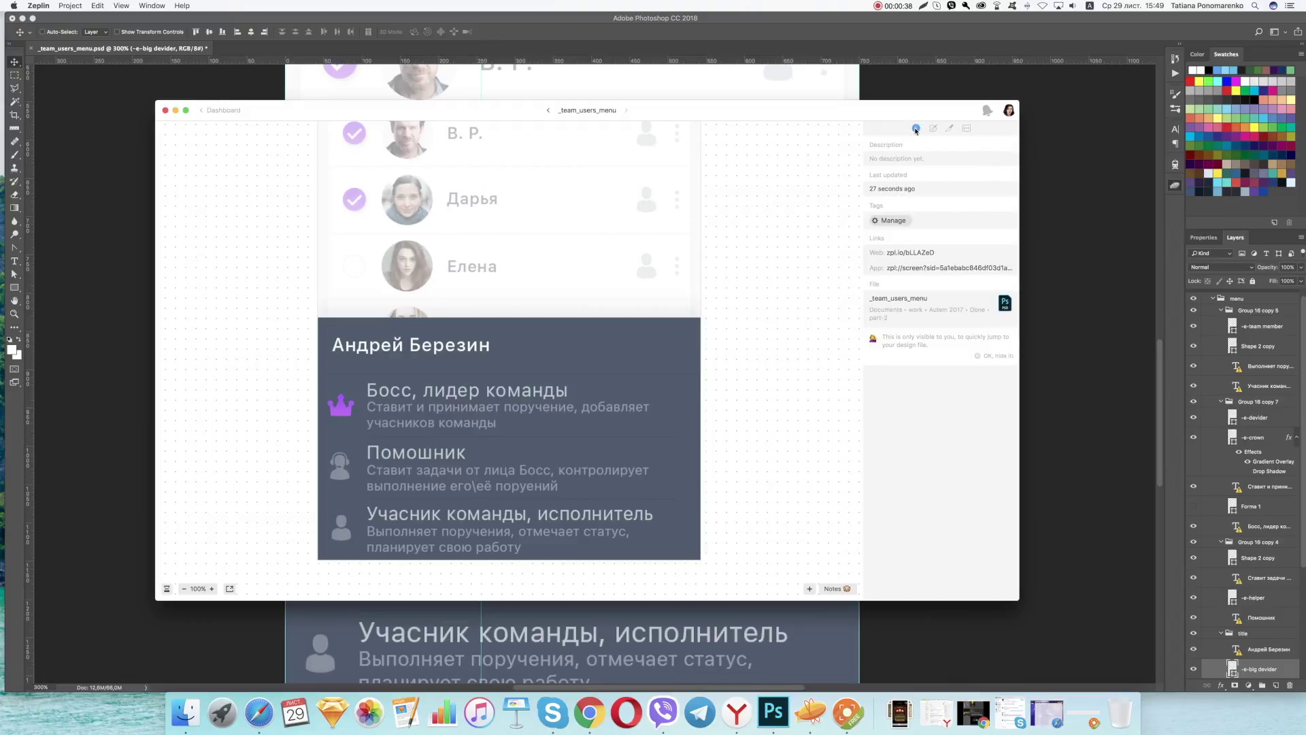
click(219, 110)
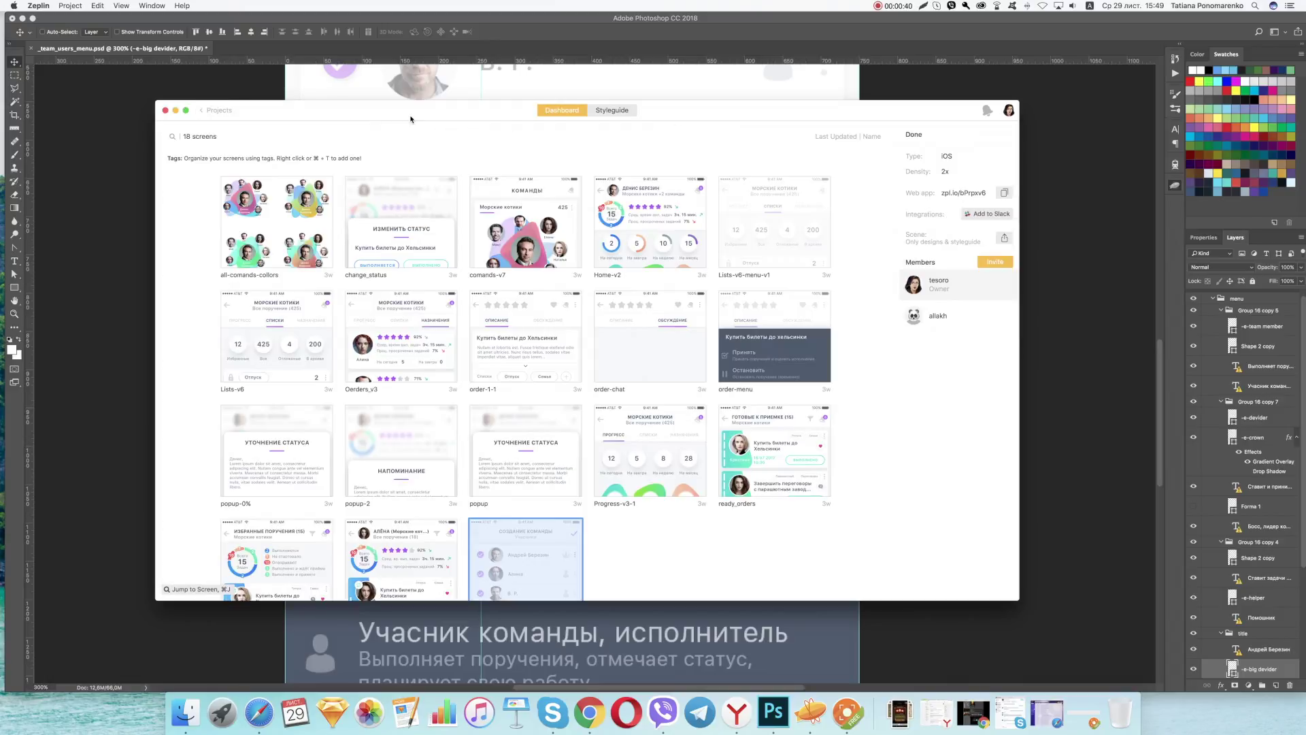
click(613, 111)
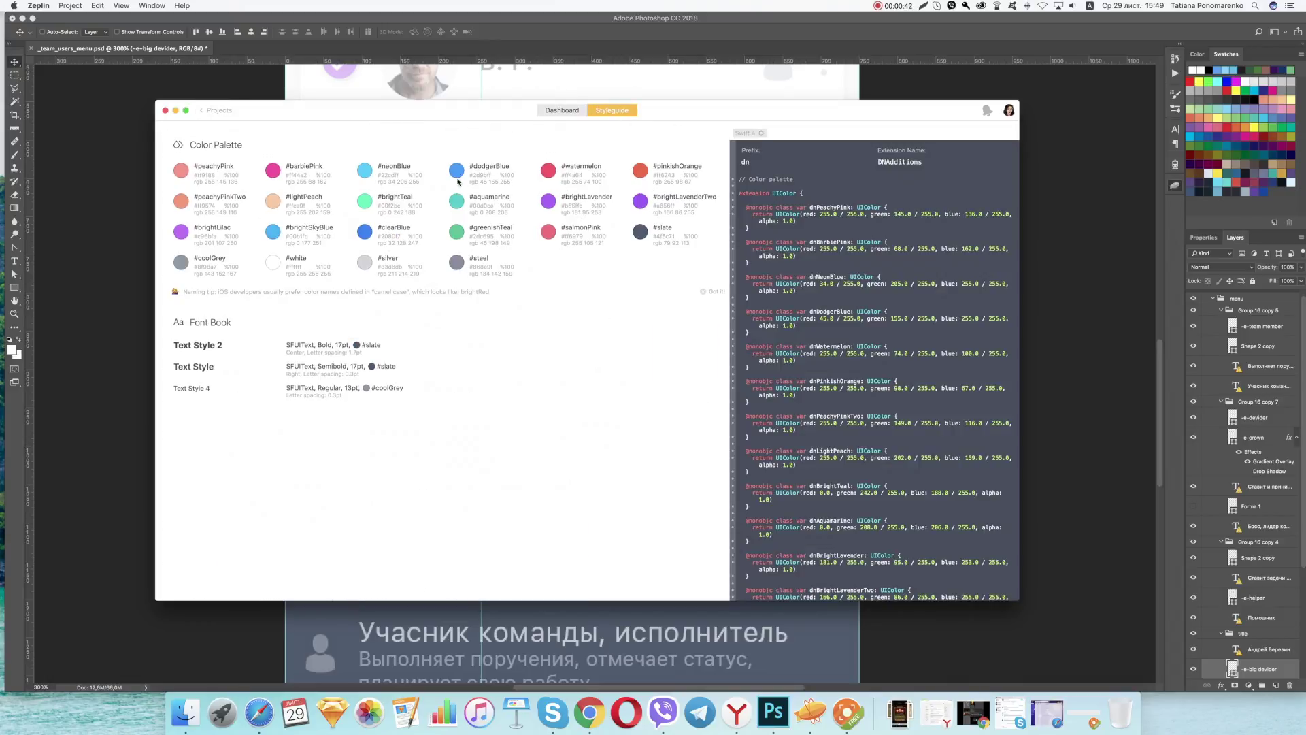
scroll(794, 351, down, 5)
scroll(793, 351, down, 5)
scroll(793, 352, down, 5)
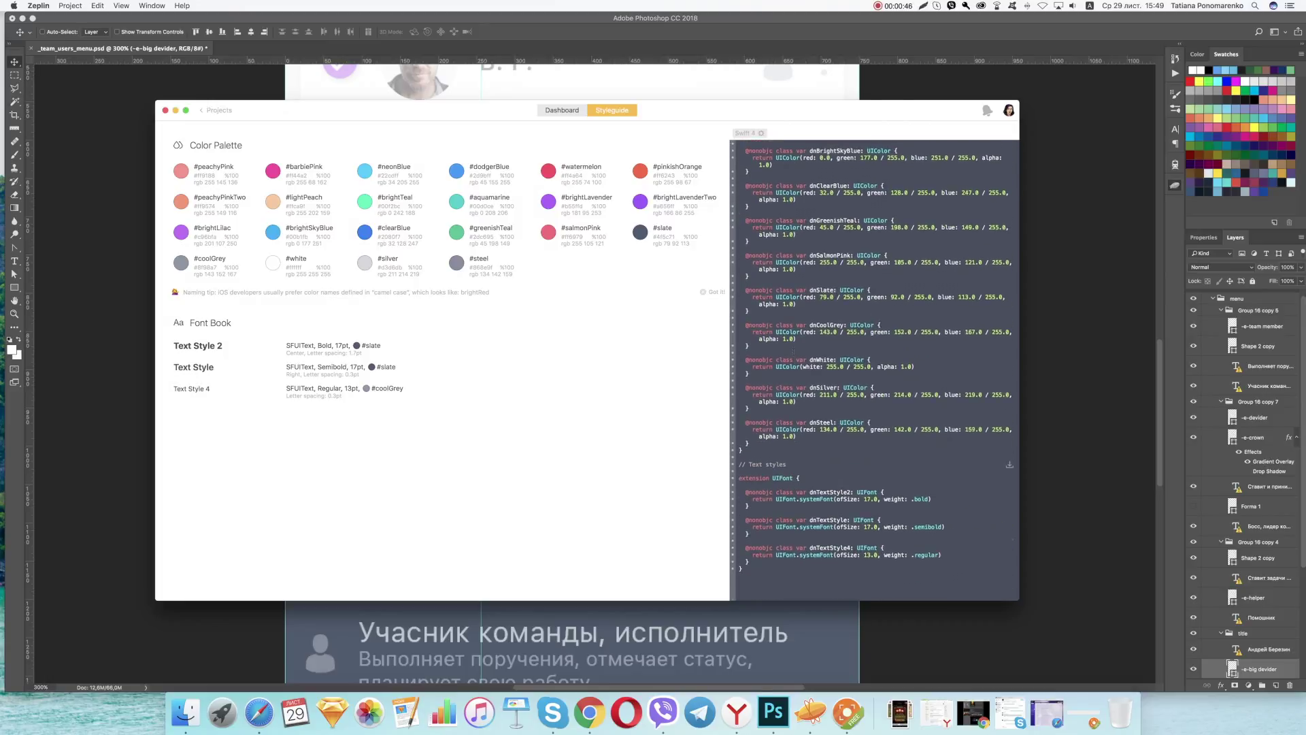
scroll(793, 352, up, 15)
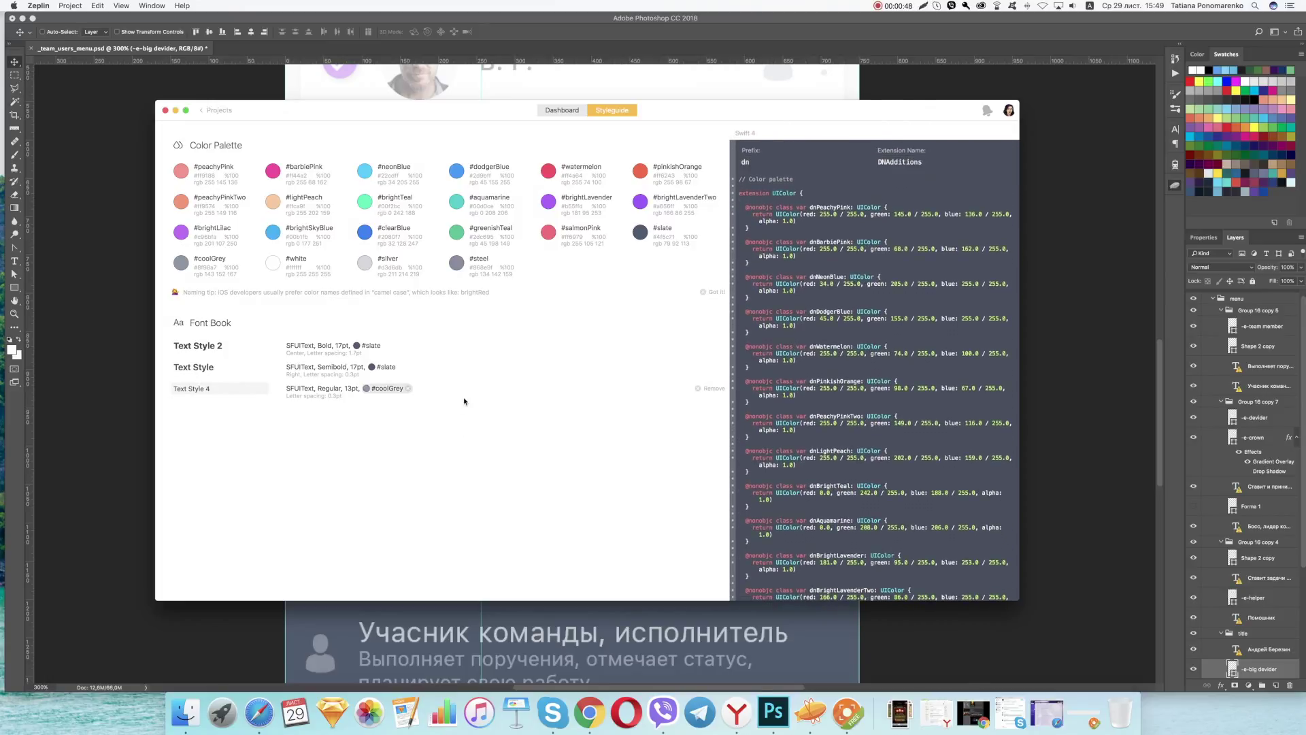
click(562, 111)
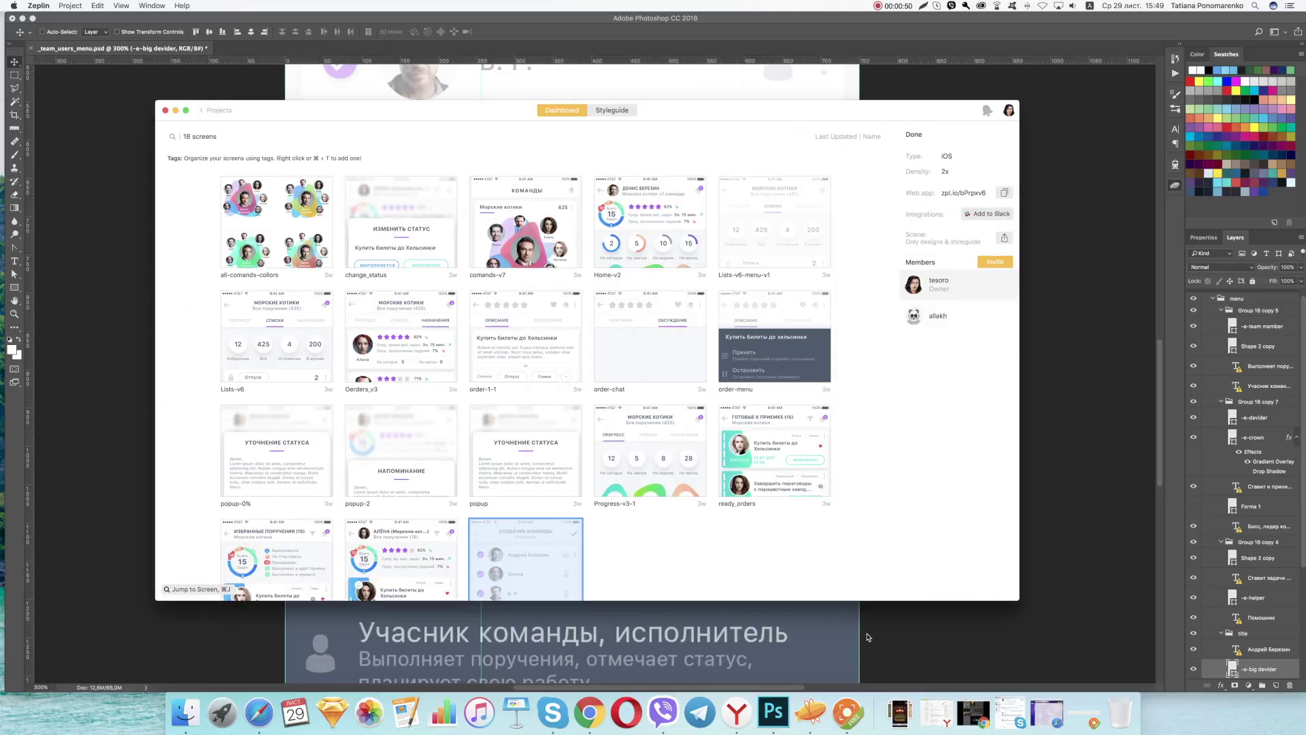
double_click(650, 221)
click(445, 265)
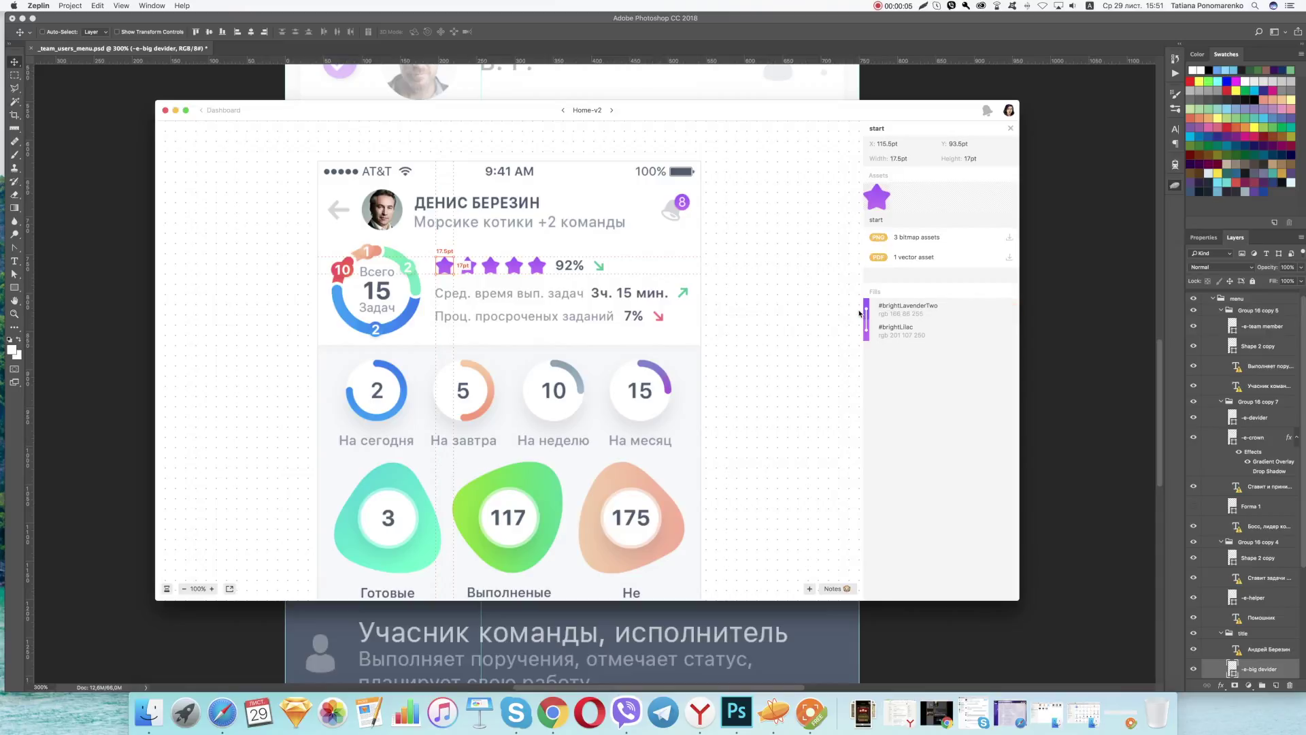
click(468, 265)
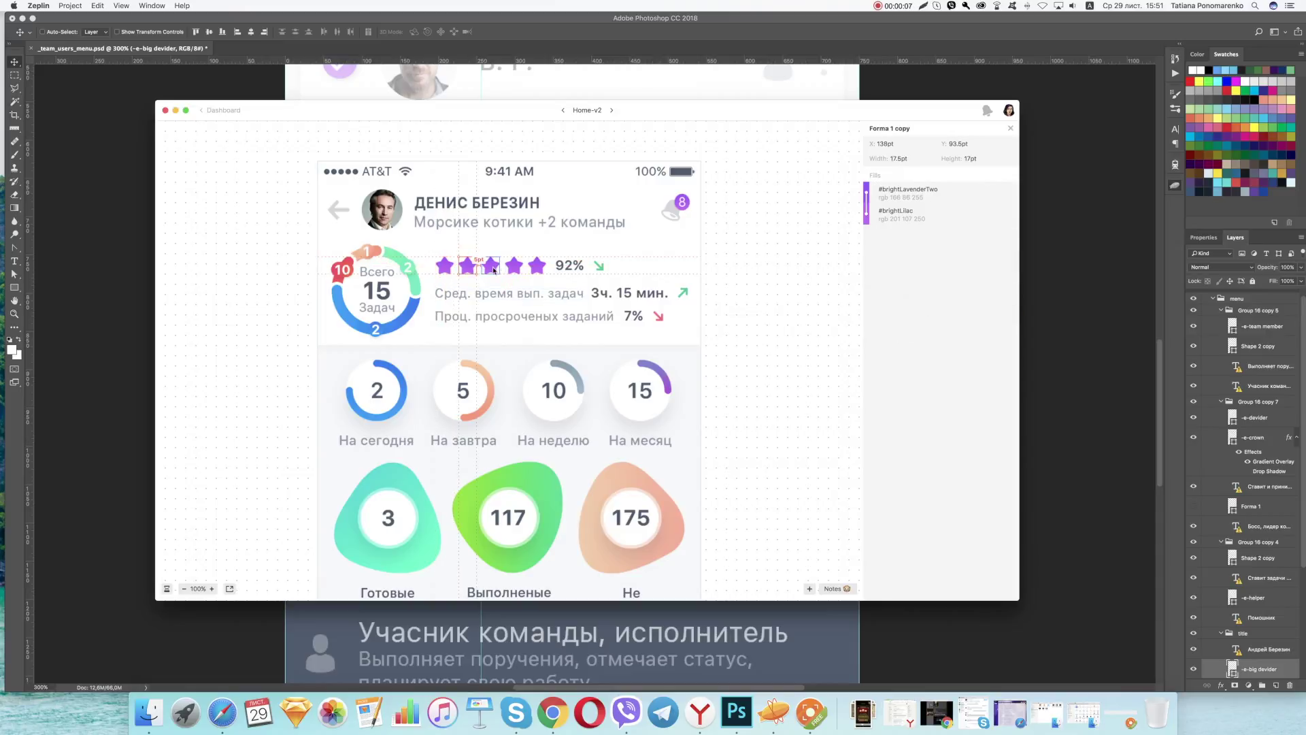
click(670, 213)
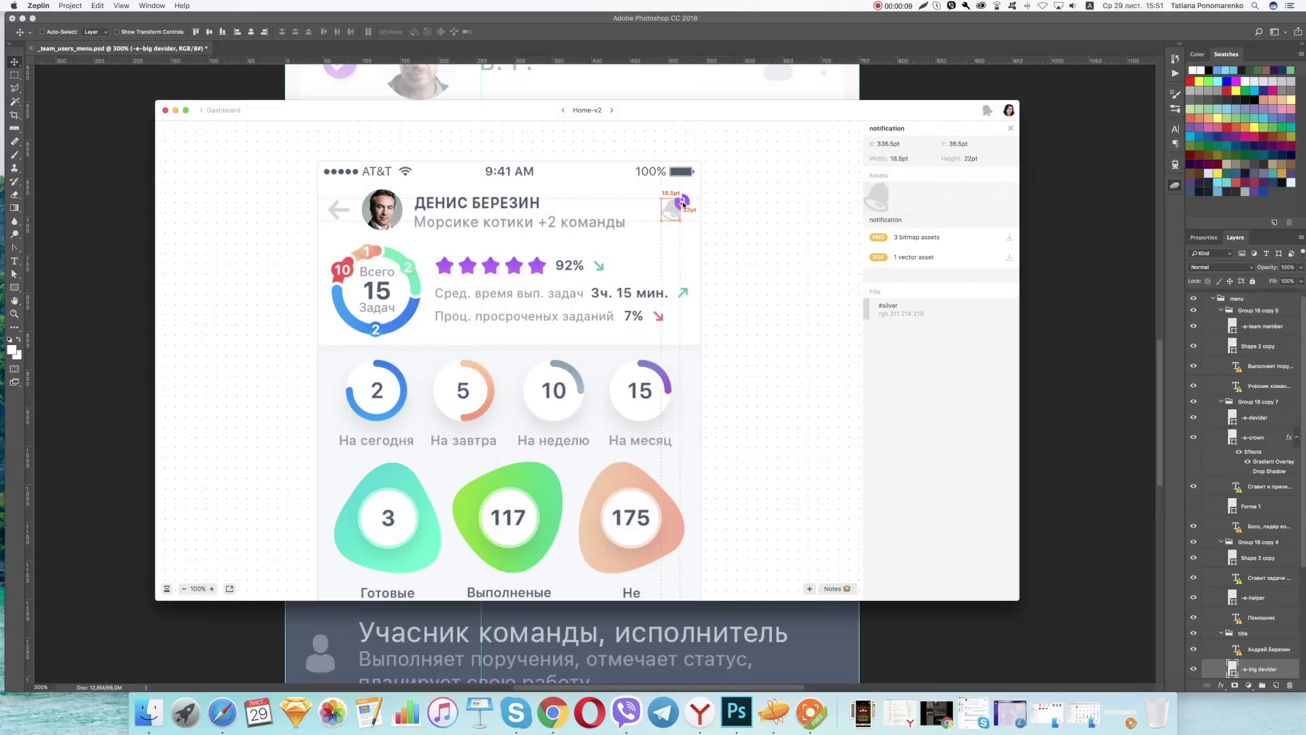
click(683, 206)
click(682, 205)
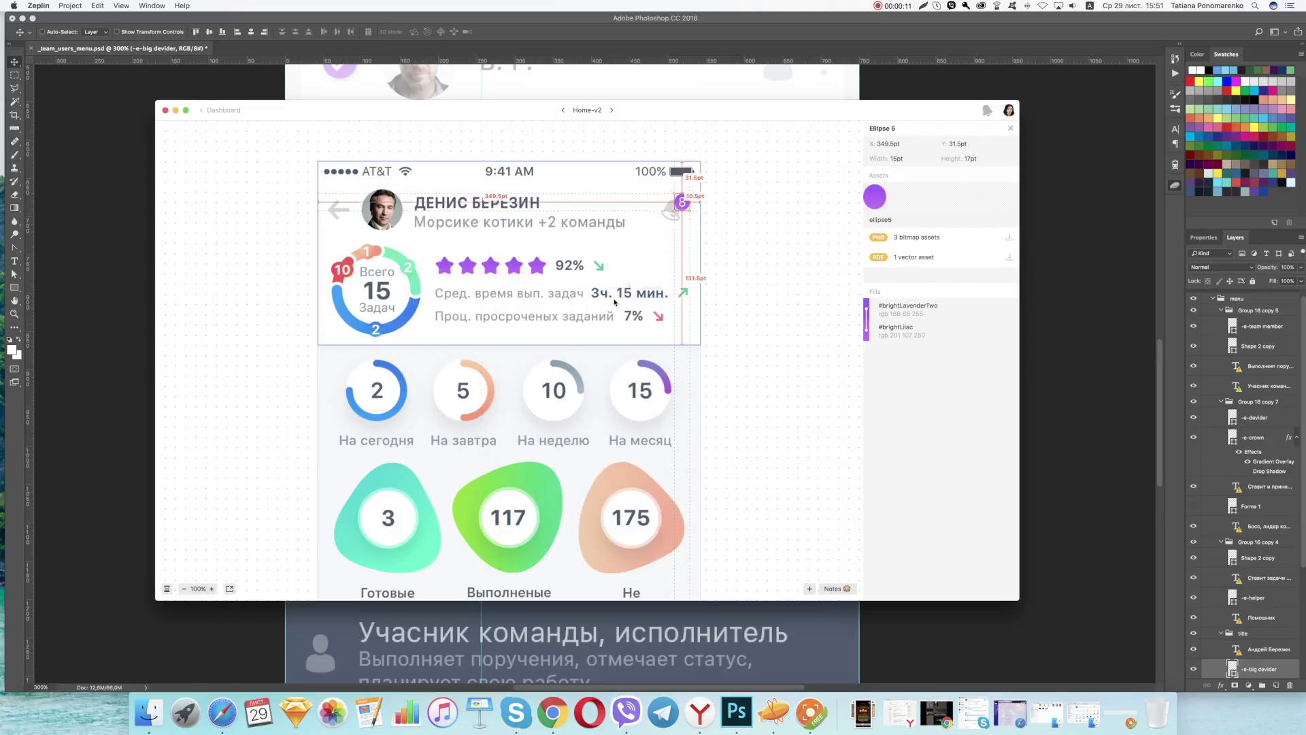
click(523, 299)
click(874, 275)
mouse_move(904, 238)
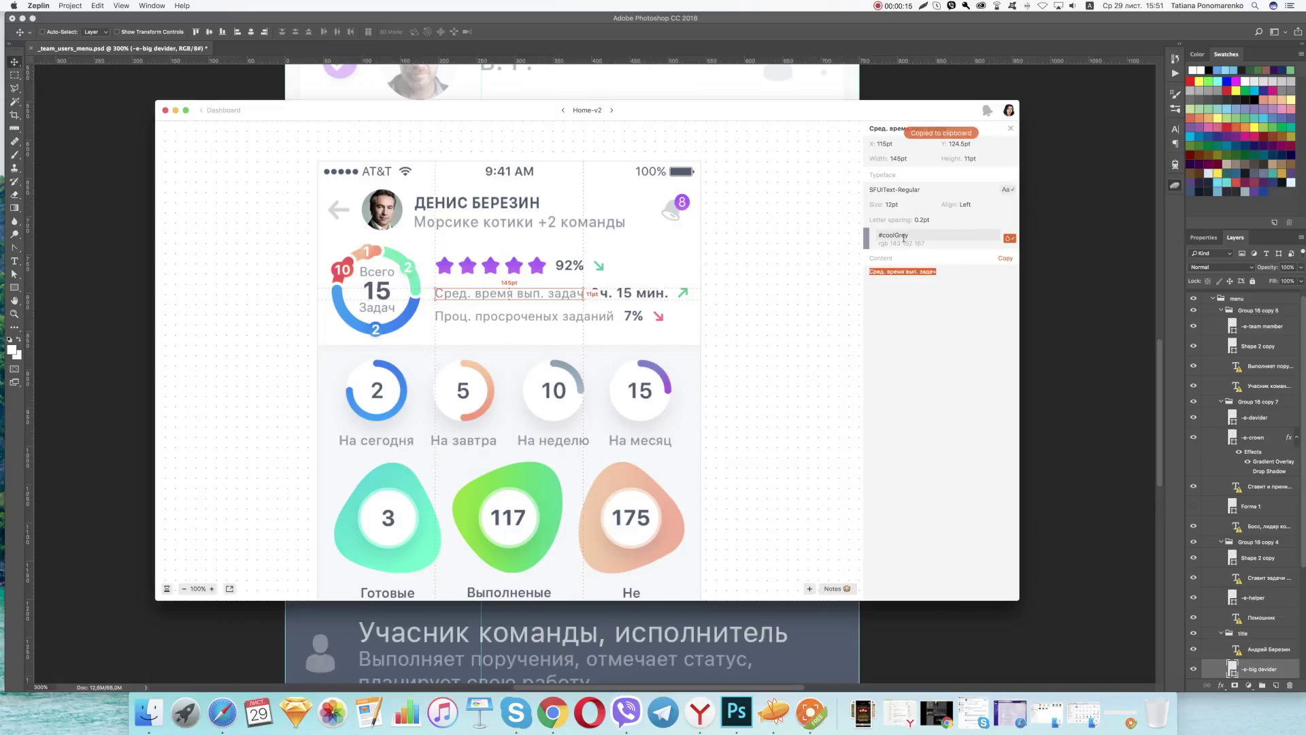
click(570, 374)
scroll(573, 375, down, 1)
scroll(565, 377, down, 1)
click(553, 379)
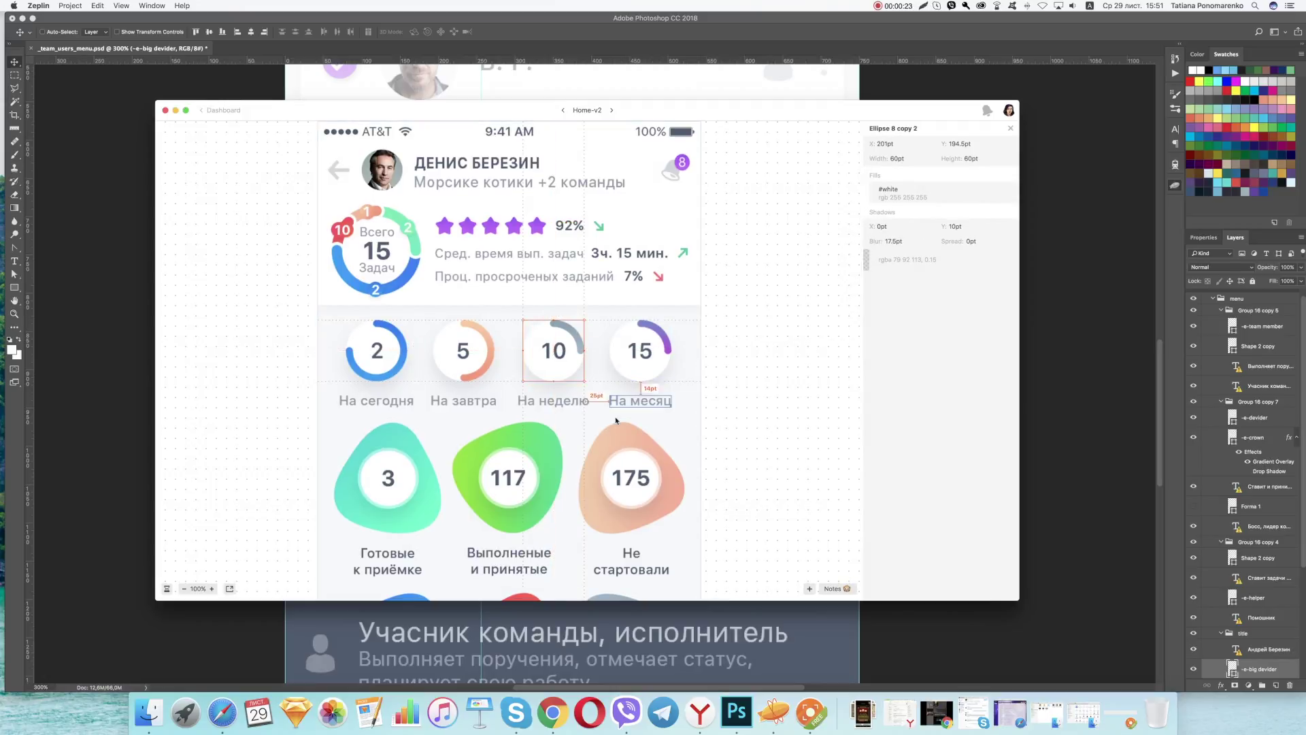
click(554, 403)
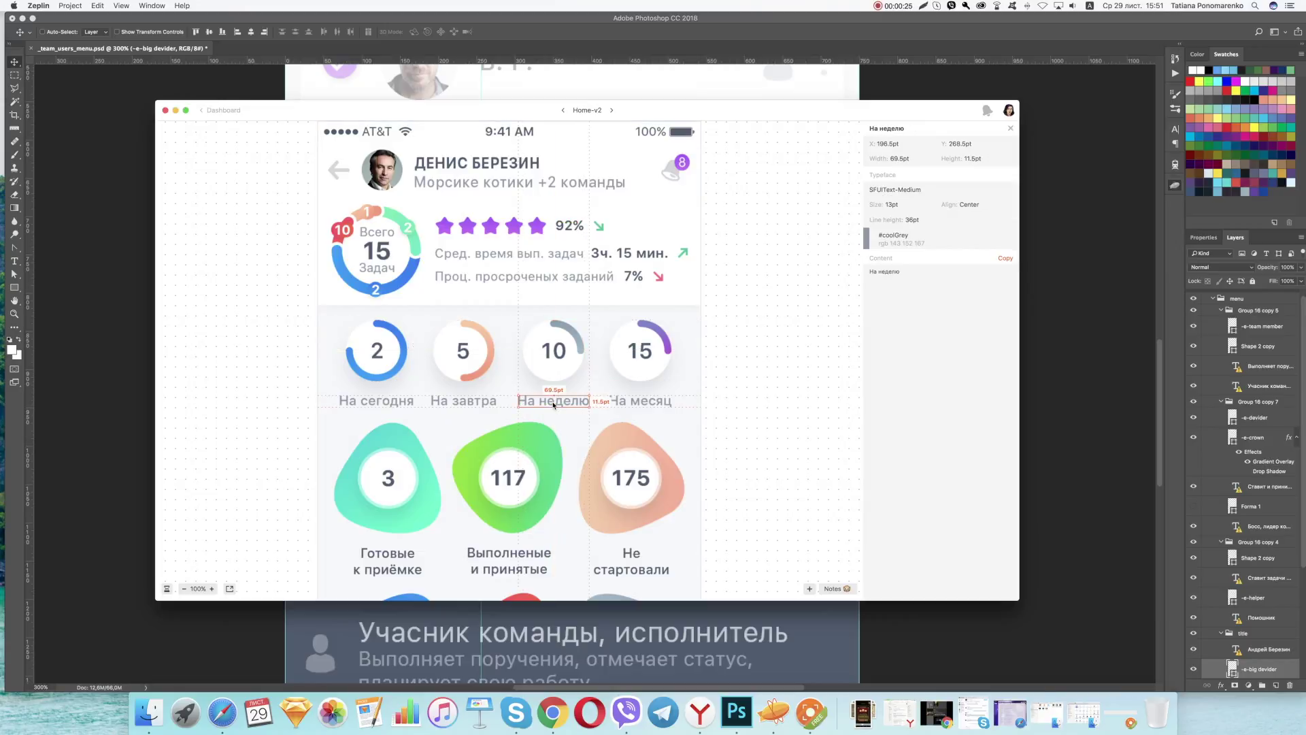
scroll(612, 415, down, 5)
scroll(624, 417, down, 2)
click(638, 535)
click(558, 524)
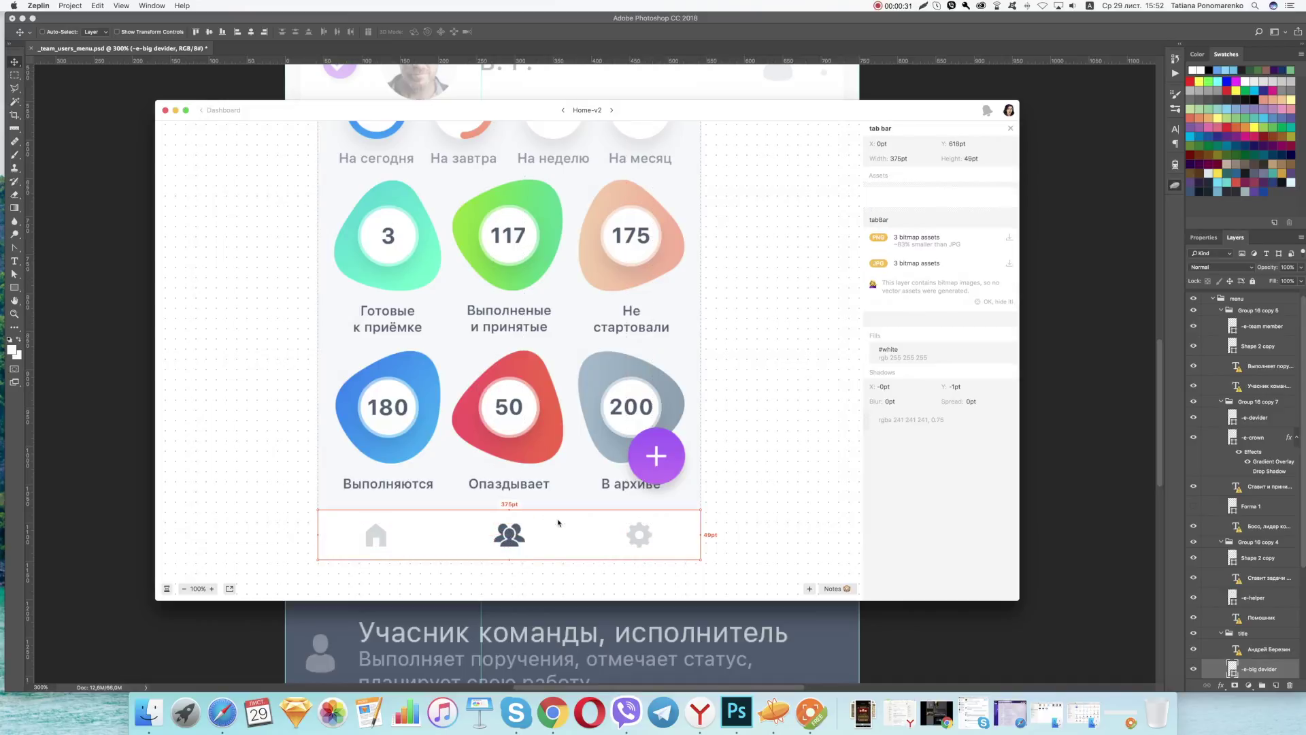
scroll(558, 523, up, 3)
click(533, 403)
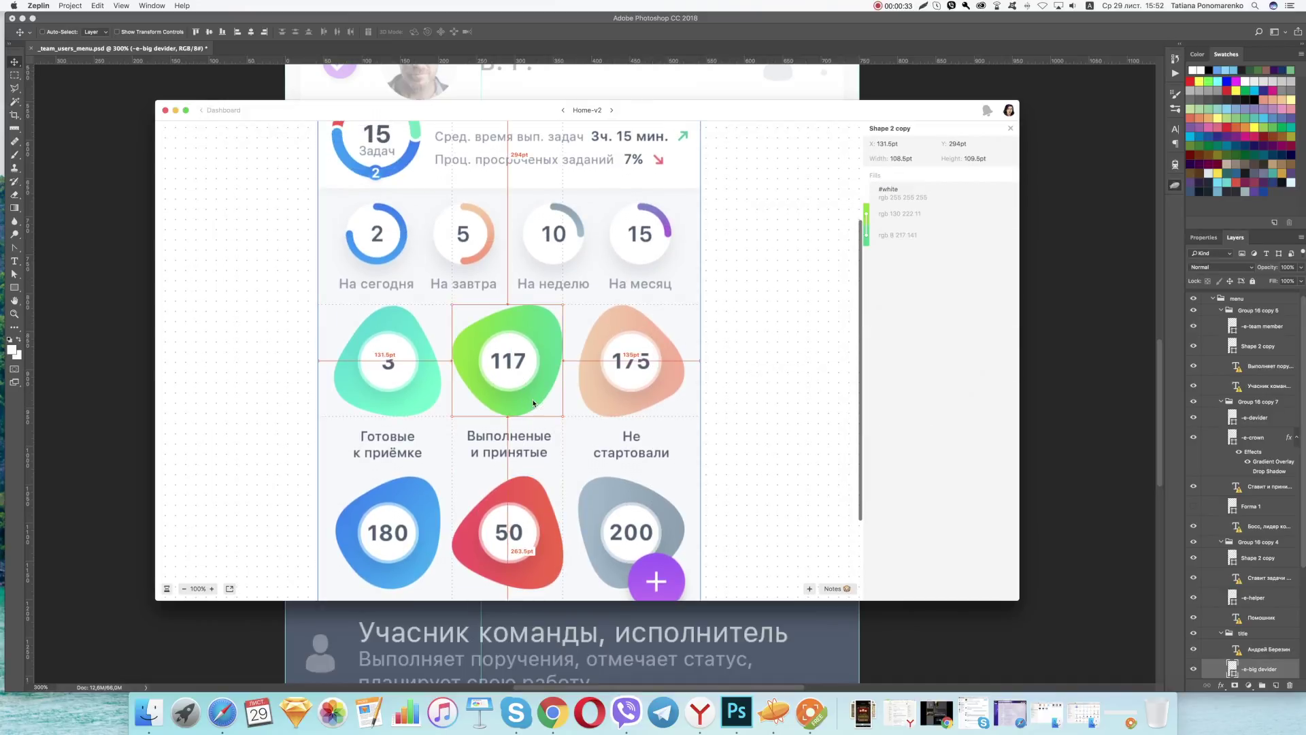
scroll(532, 406, up, 5)
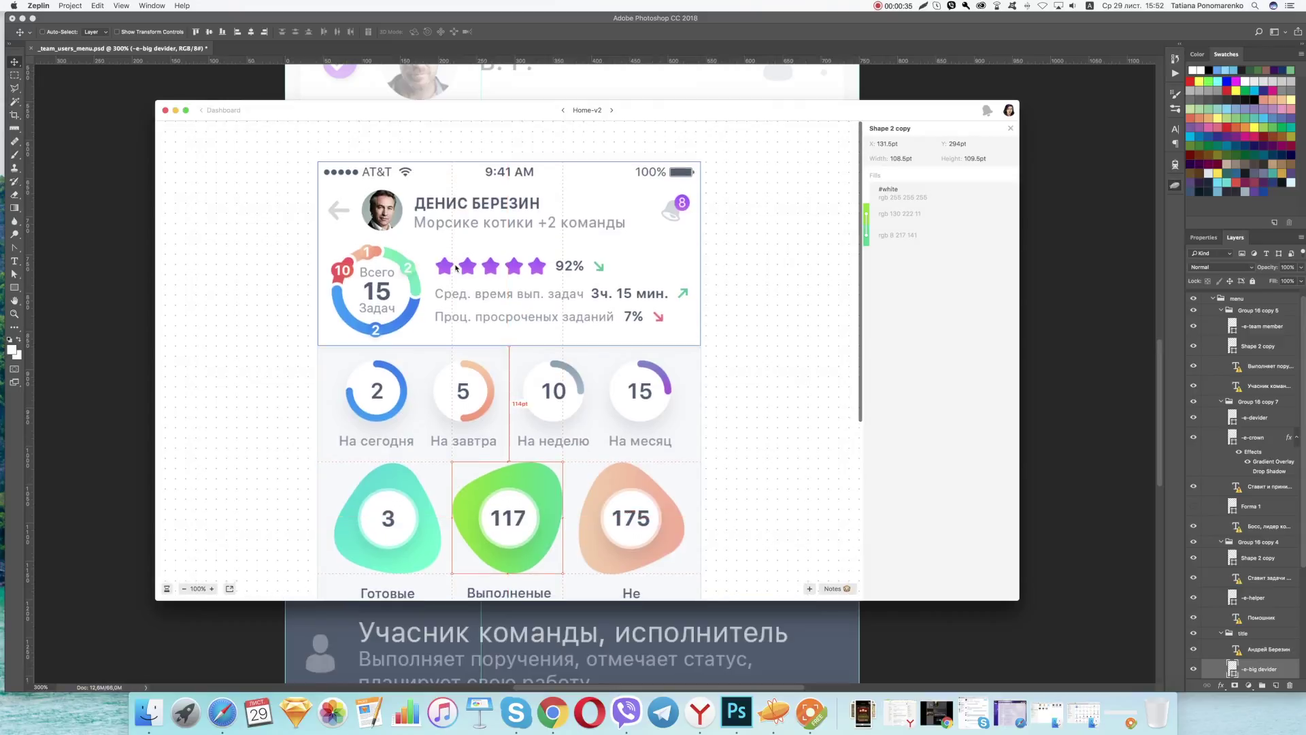
click(477, 294)
click(476, 203)
click(338, 209)
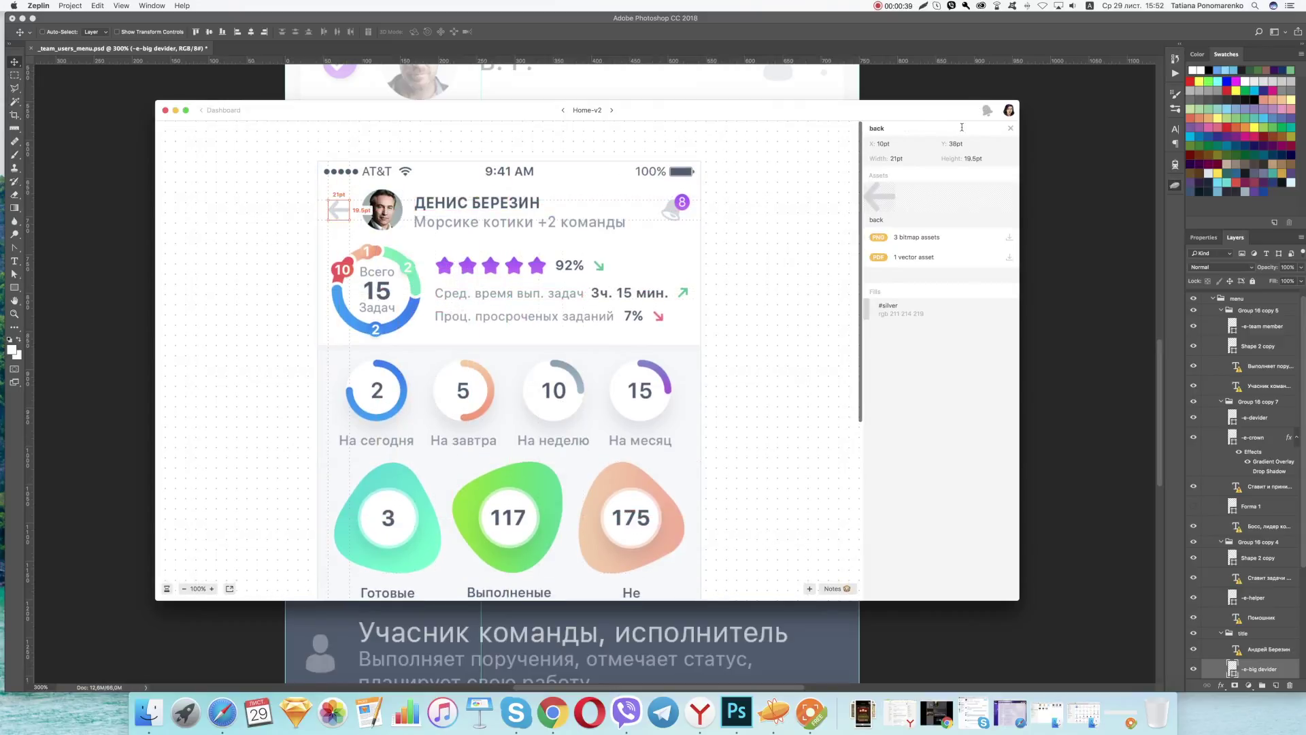
click(753, 229)
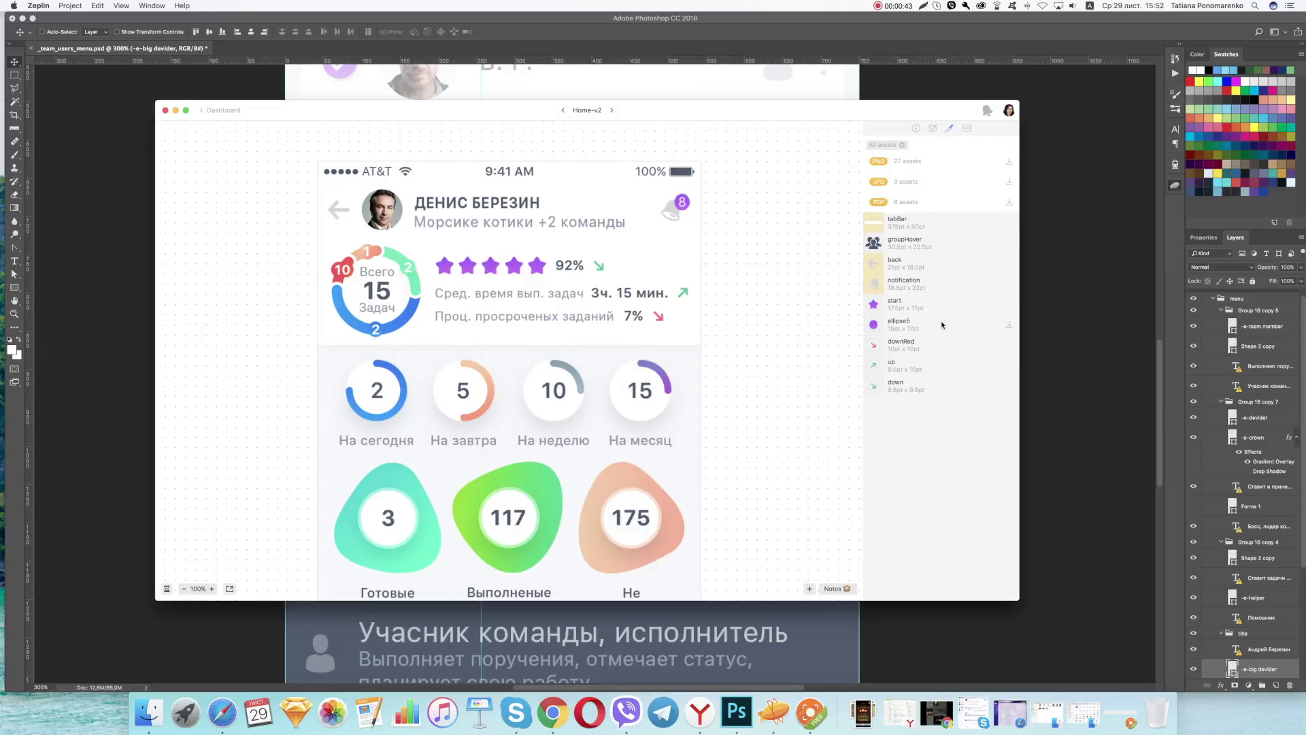
click(932, 129)
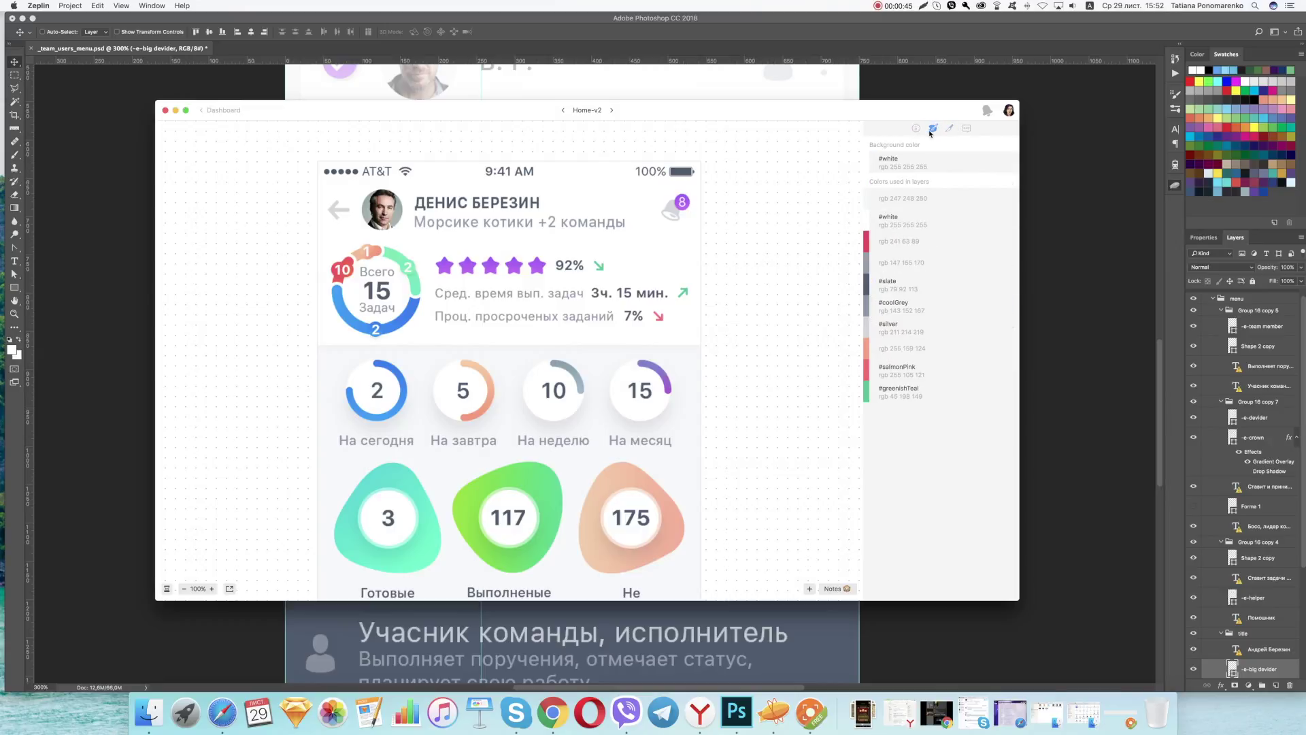
click(917, 129)
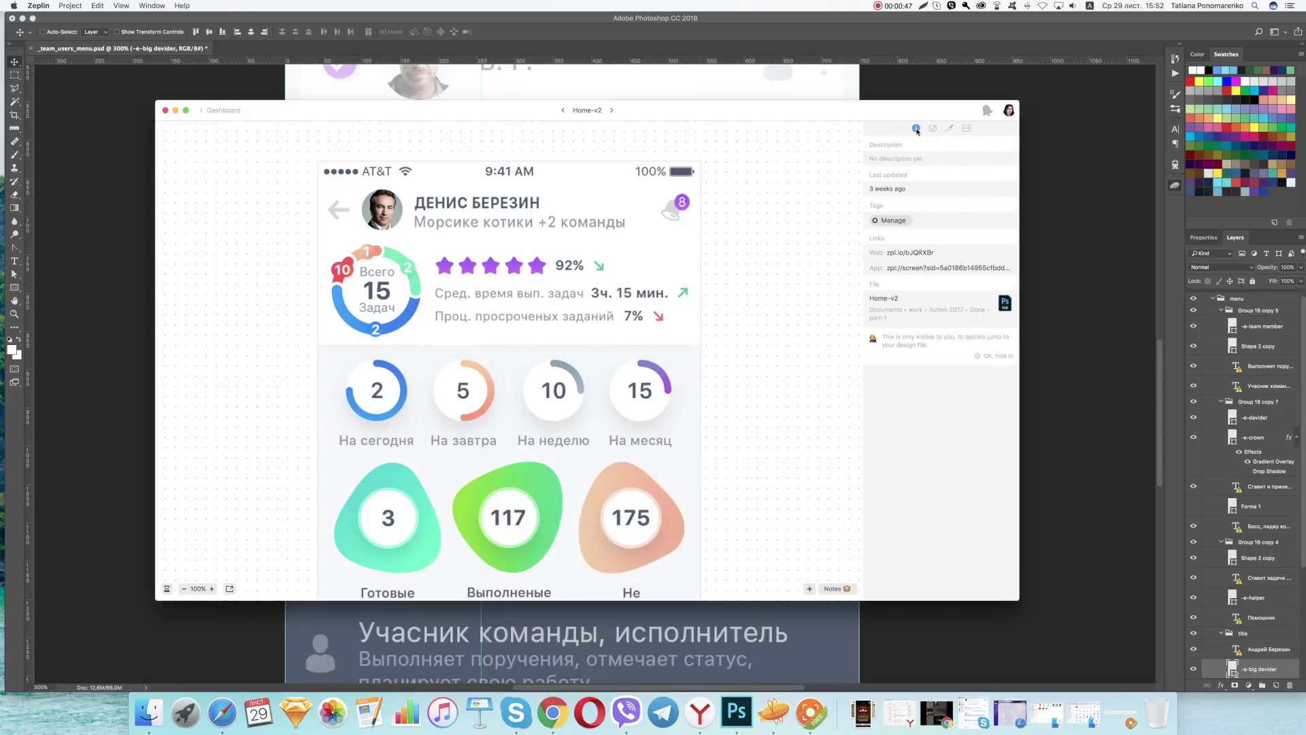
click(221, 110)
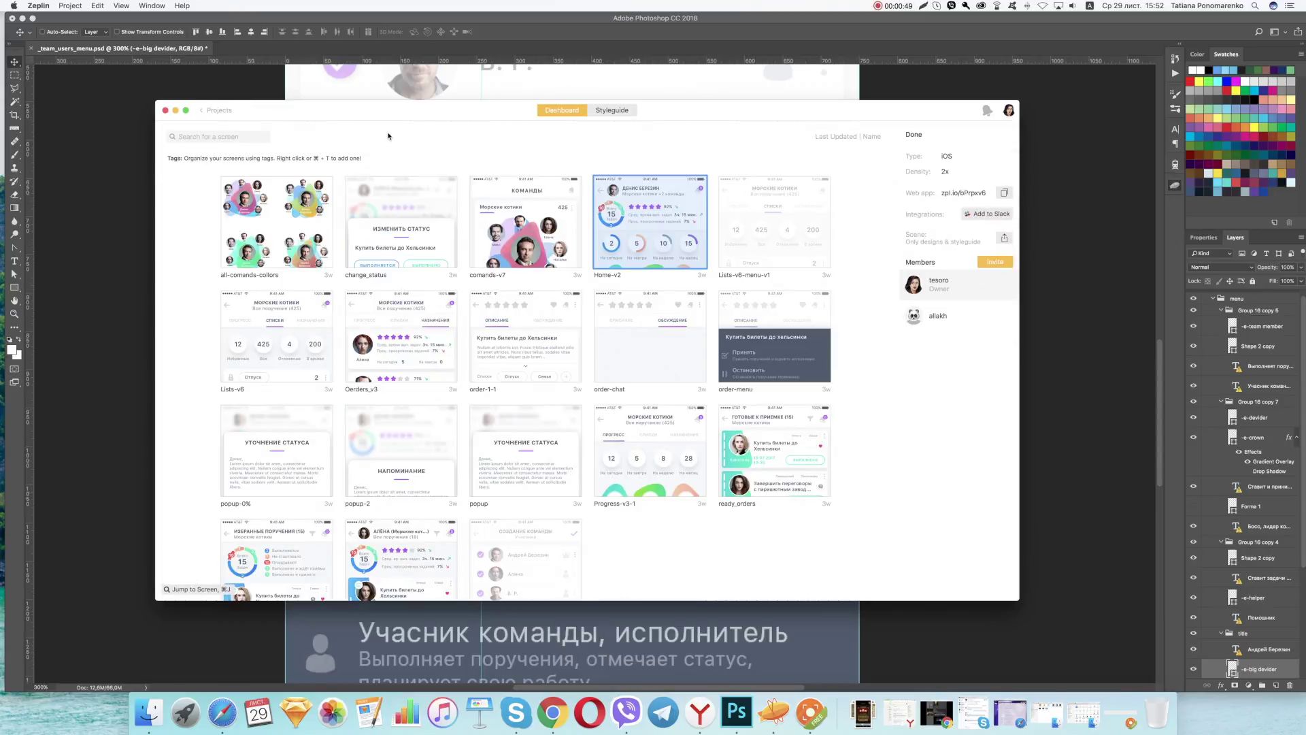
Review the Oerders_v3 screen's assets, then open Lists-v6 from the dashboard
double_click(421, 343)
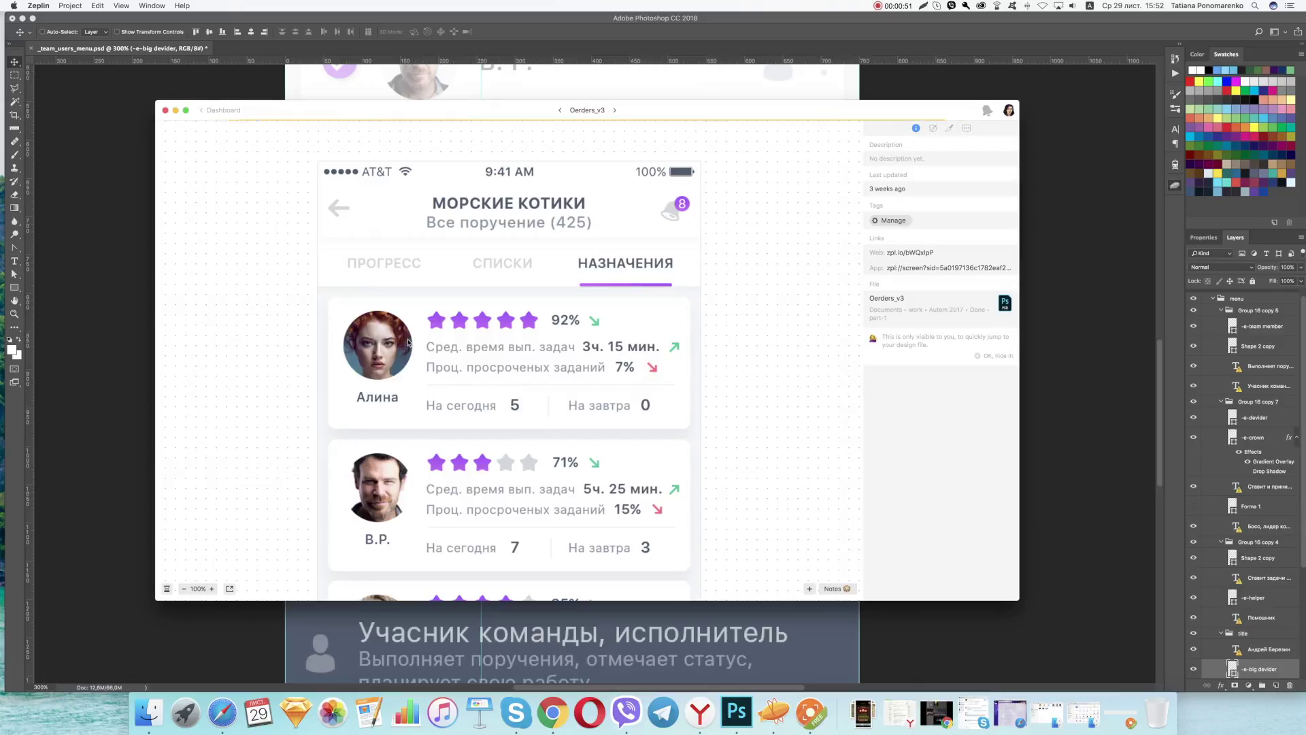
scroll(496, 351, down, 3)
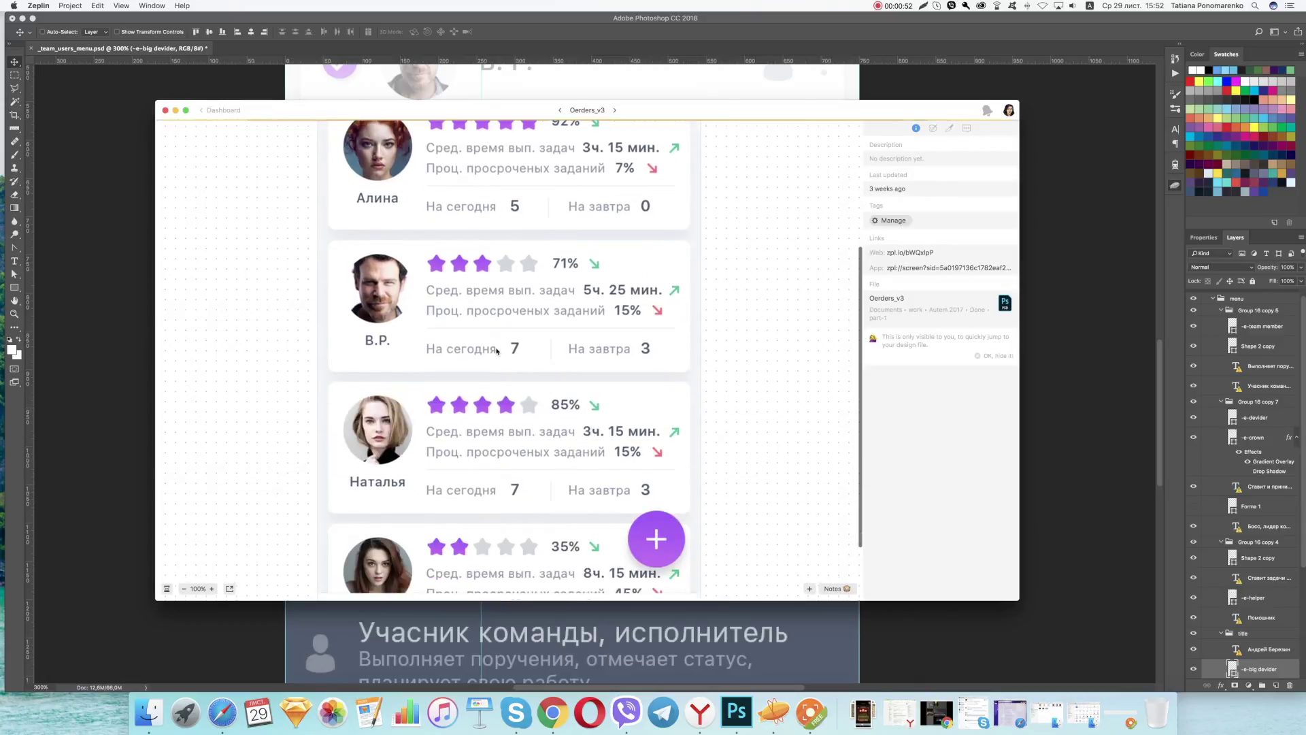
click(951, 129)
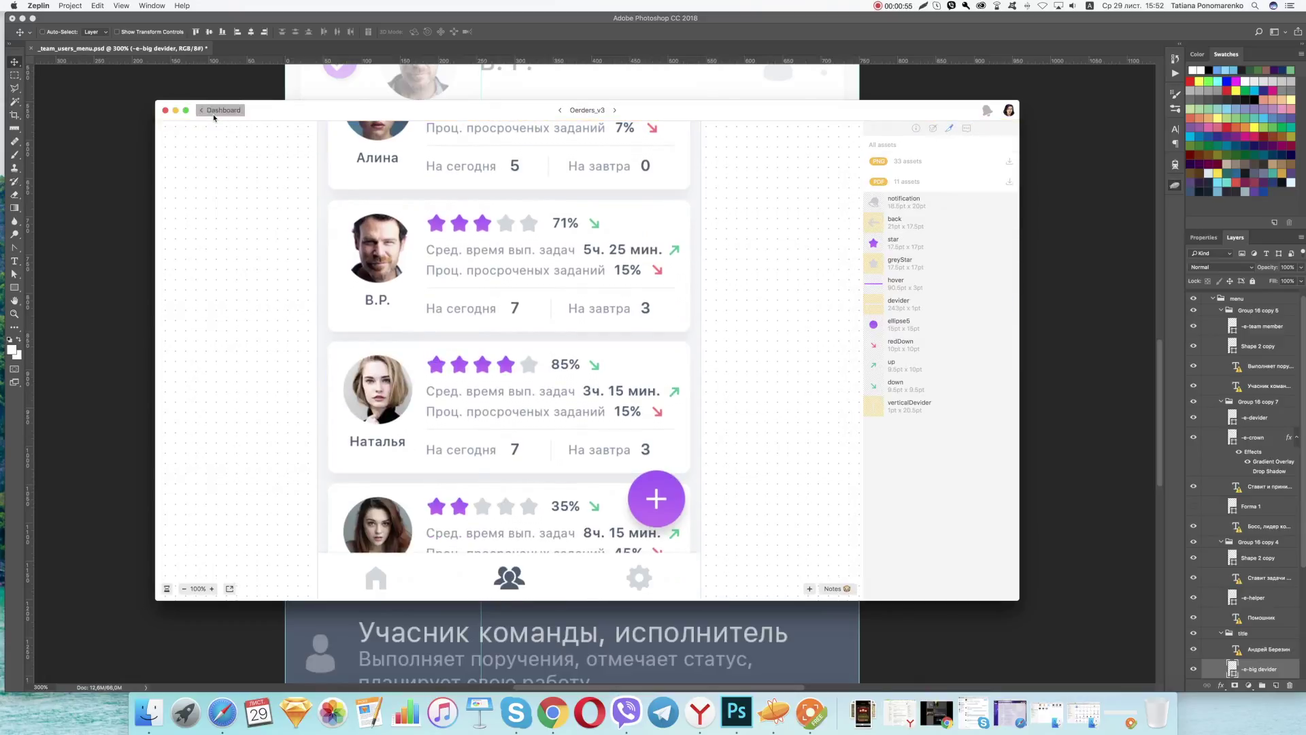
click(222, 110)
double_click(310, 326)
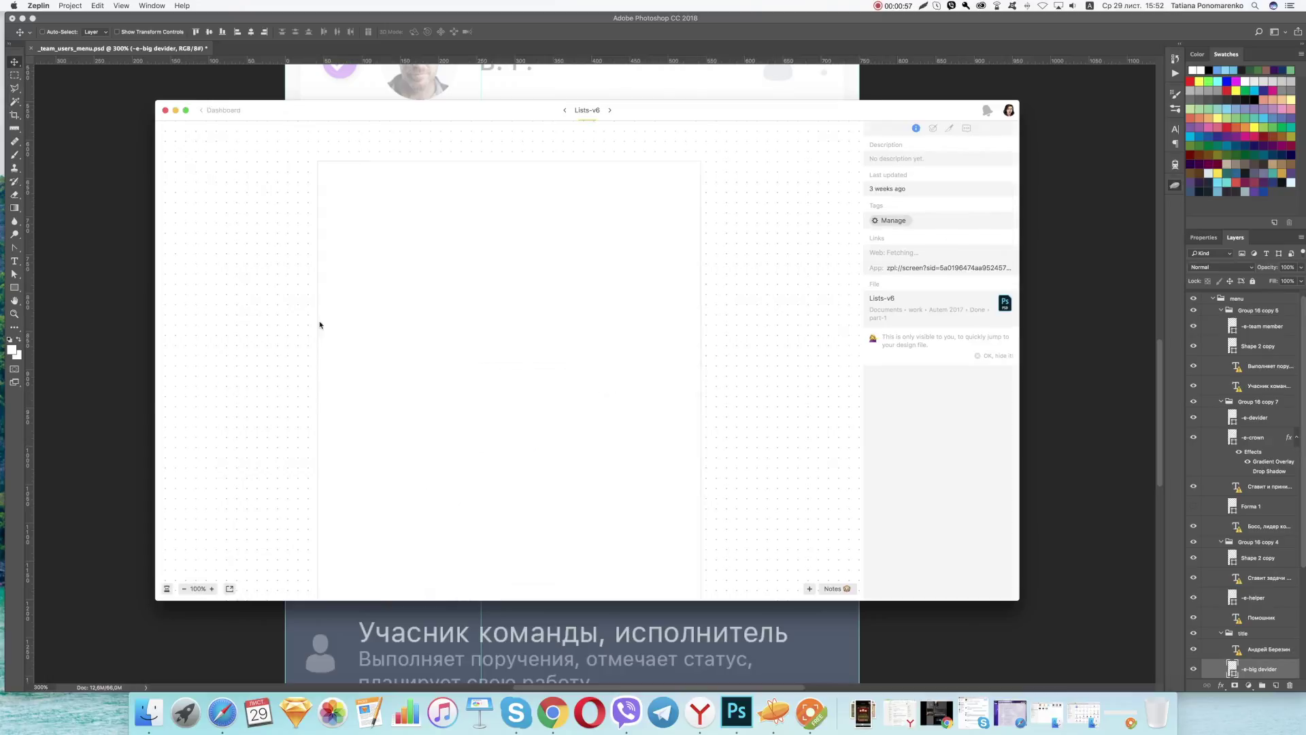